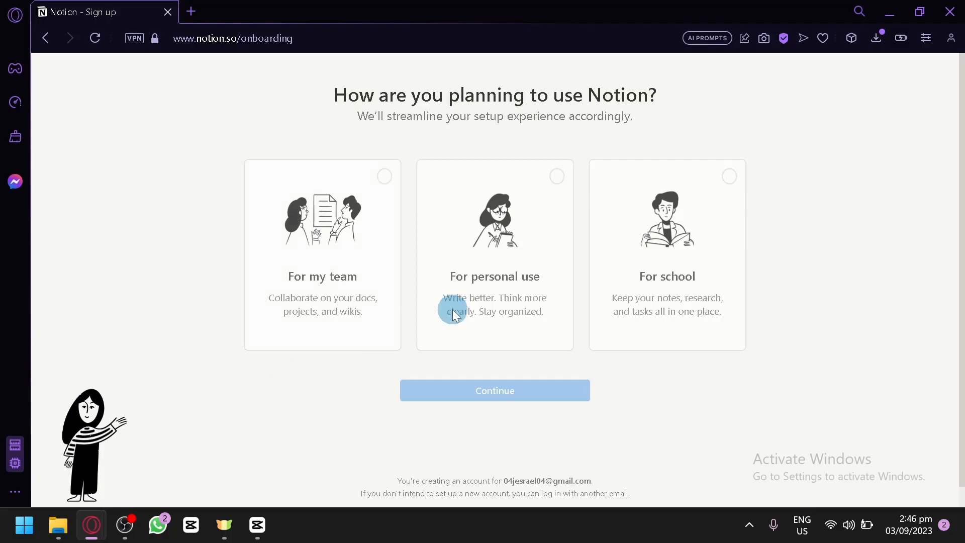
Step: Set up the workspace for personal use and keep the suggested starter templates
left_click(519, 243)
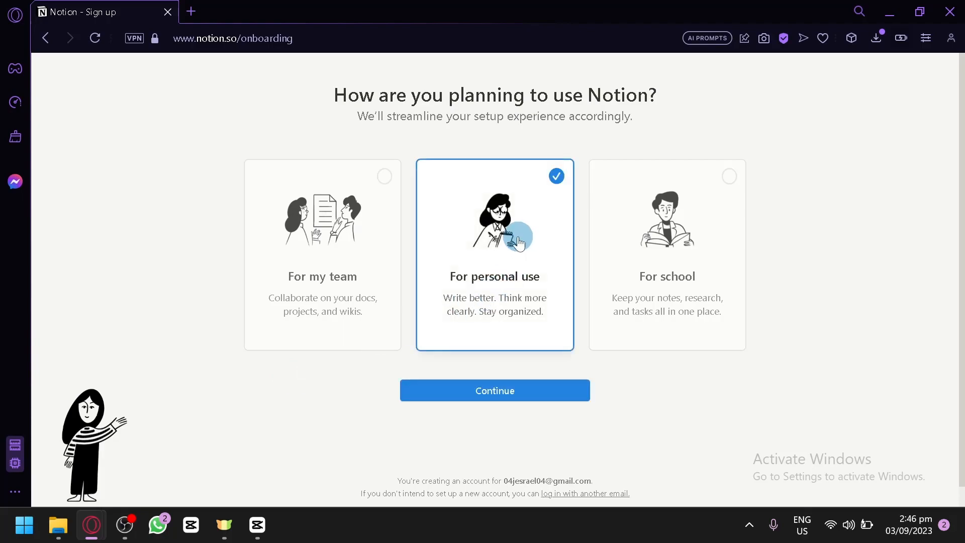
left_click(631, 226)
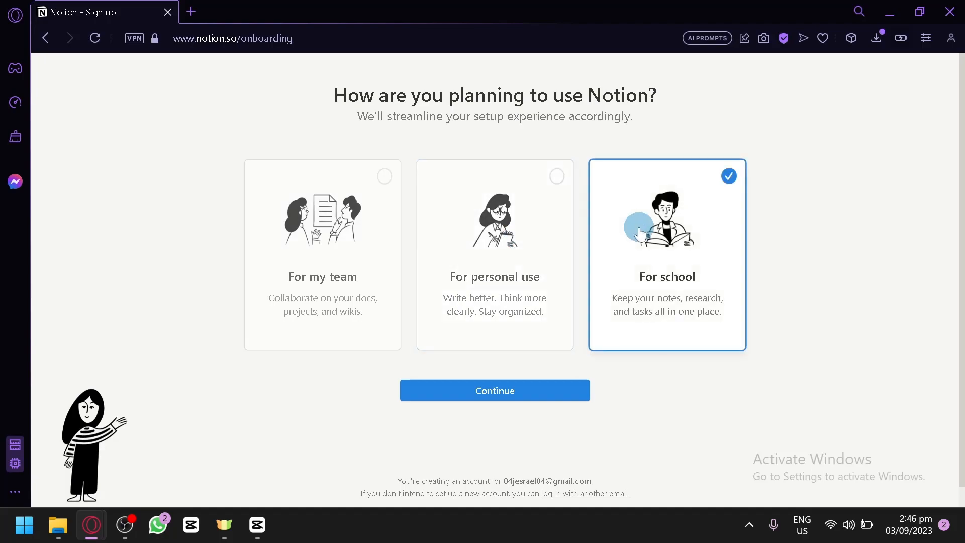
left_click(512, 243)
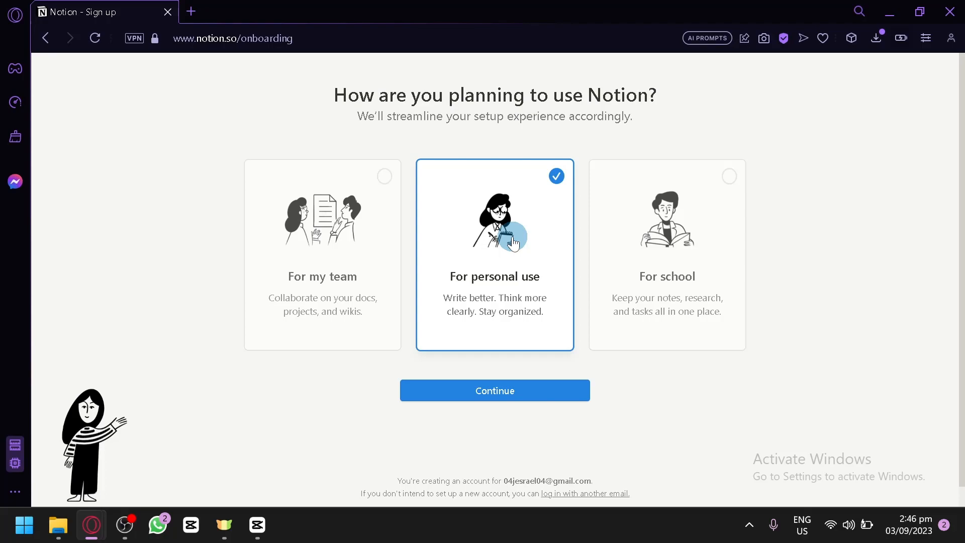
left_click(526, 388)
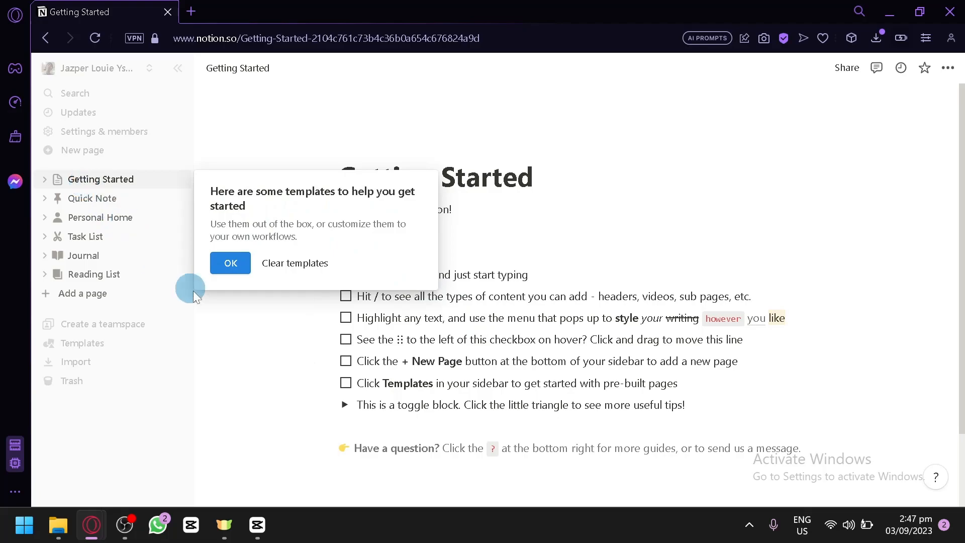
left_click(231, 265)
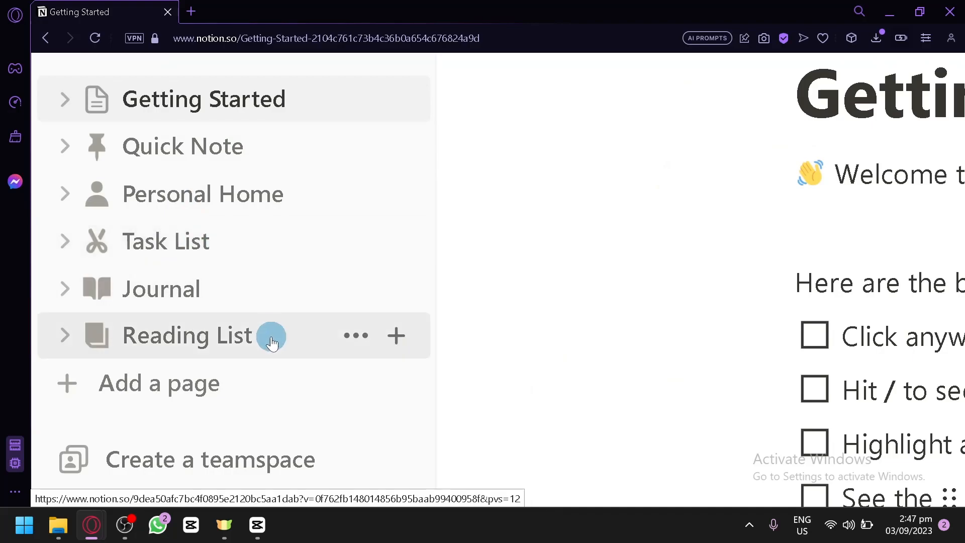
Step: Open the Quick Note page and look through its sections down to the embedded links
scroll(271, 344, "down", 5)
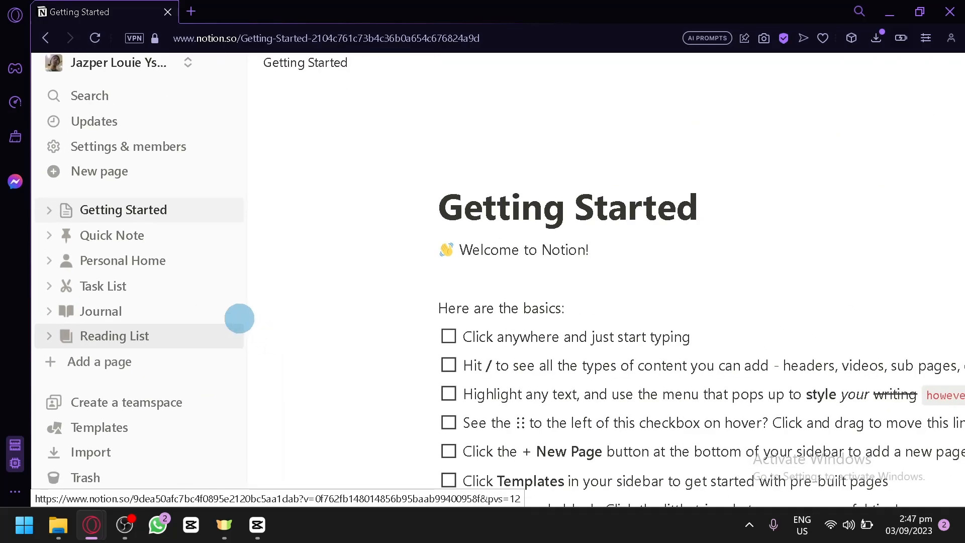
left_click(145, 236)
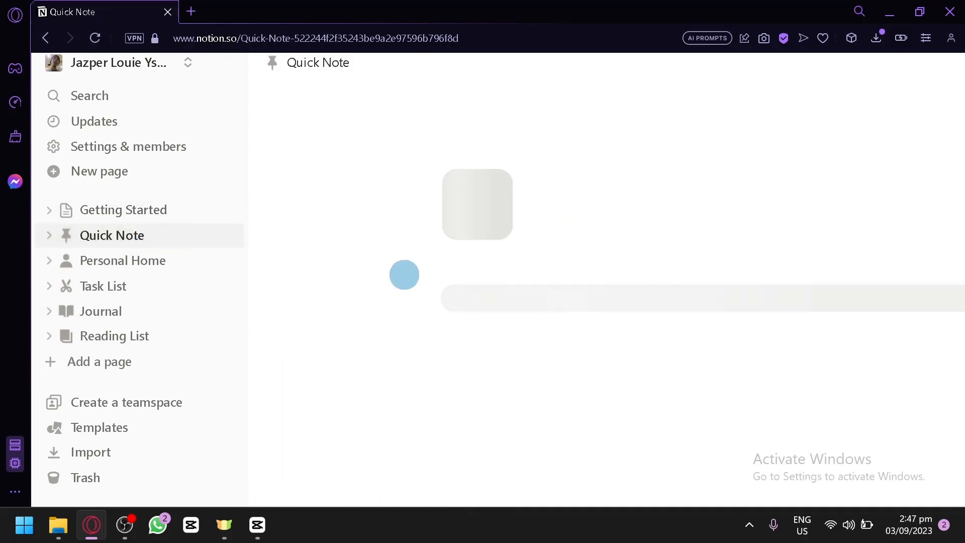
scroll(404, 274, "down", 5)
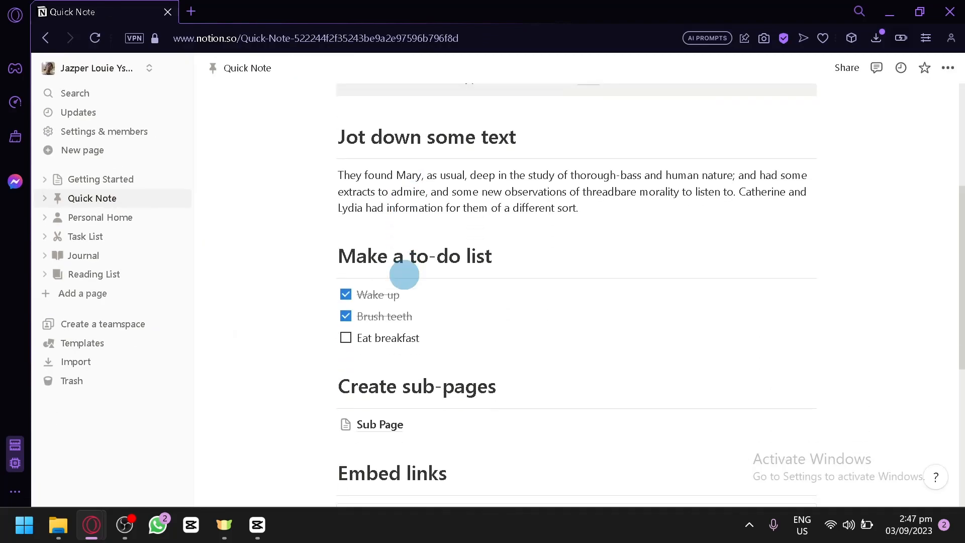
scroll(404, 274, "down", 5)
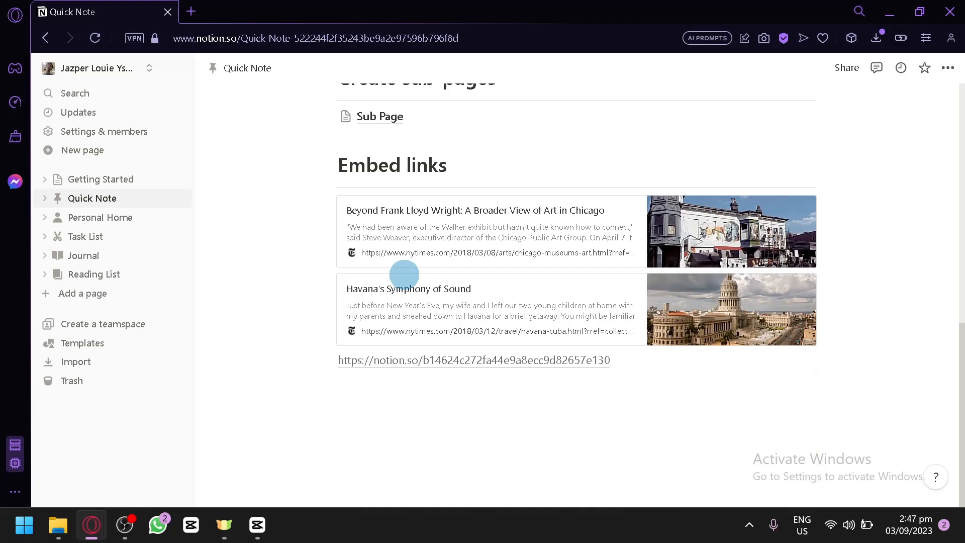
scroll(404, 275, "up", 5)
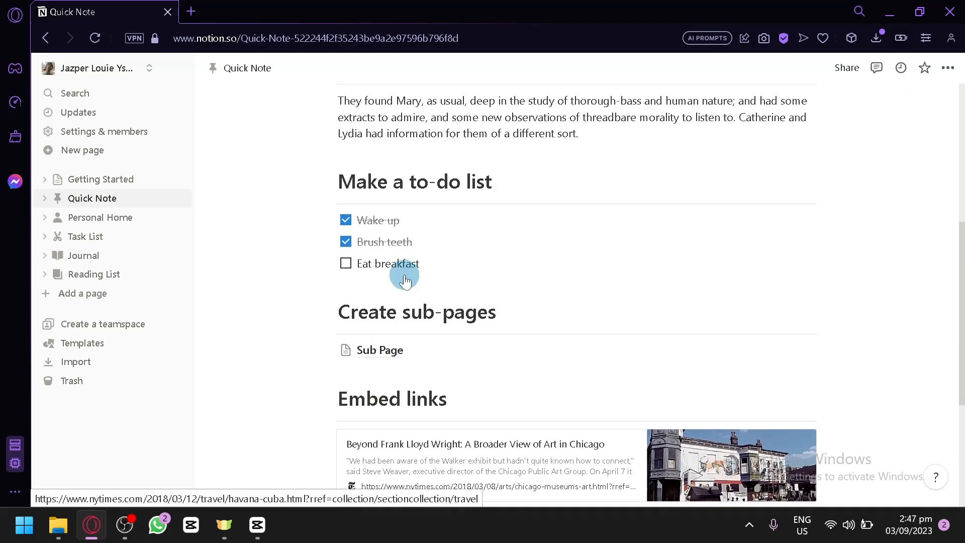
scroll(404, 274, "up", 1)
Step: Add the to-do items "Study how to use notion" and "Apply what we learned about notion" below "Eat breakfast"
left_click(438, 291)
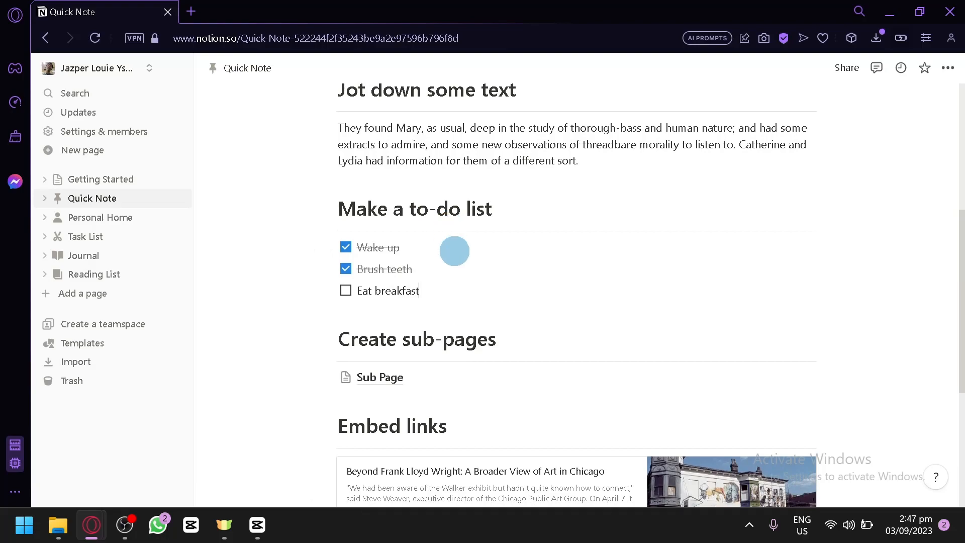
key("Return")
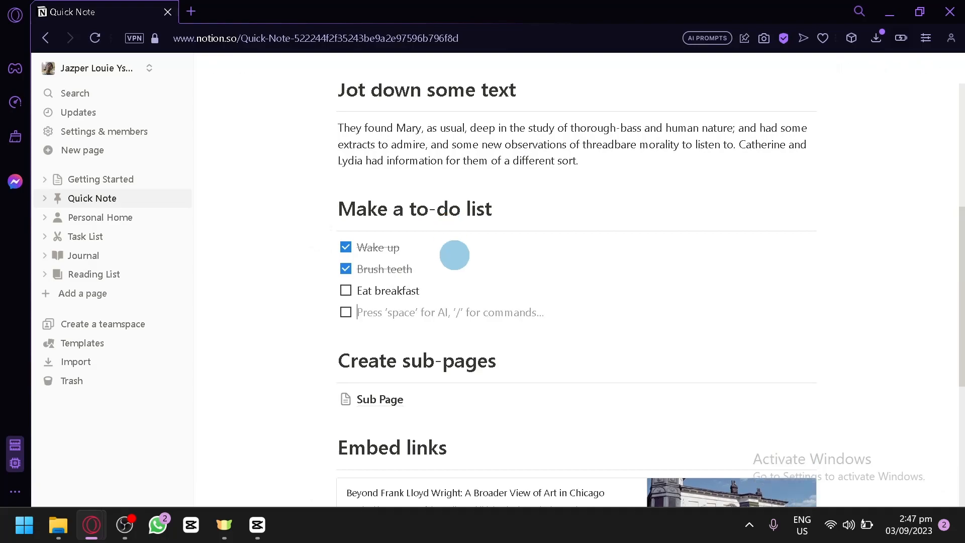
type("Stud")
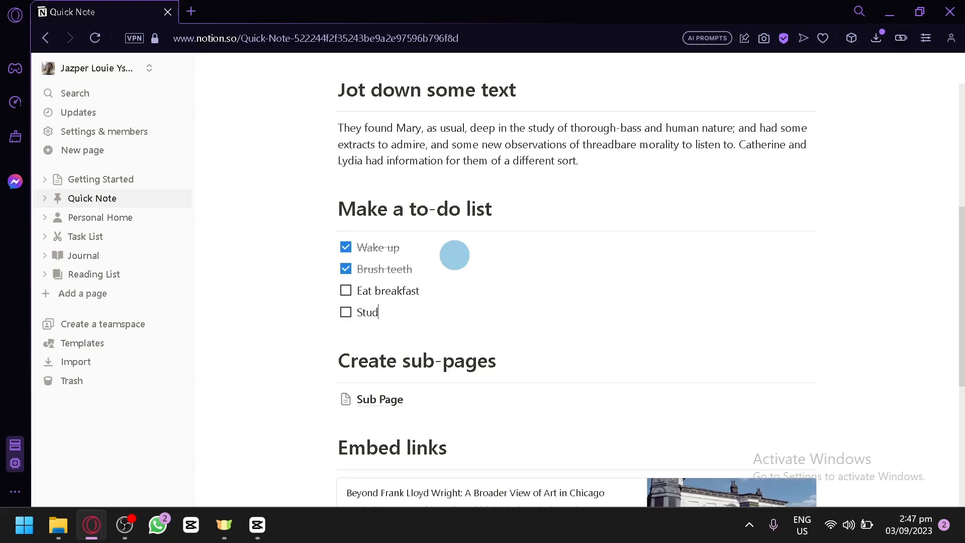
type("y how to use notion")
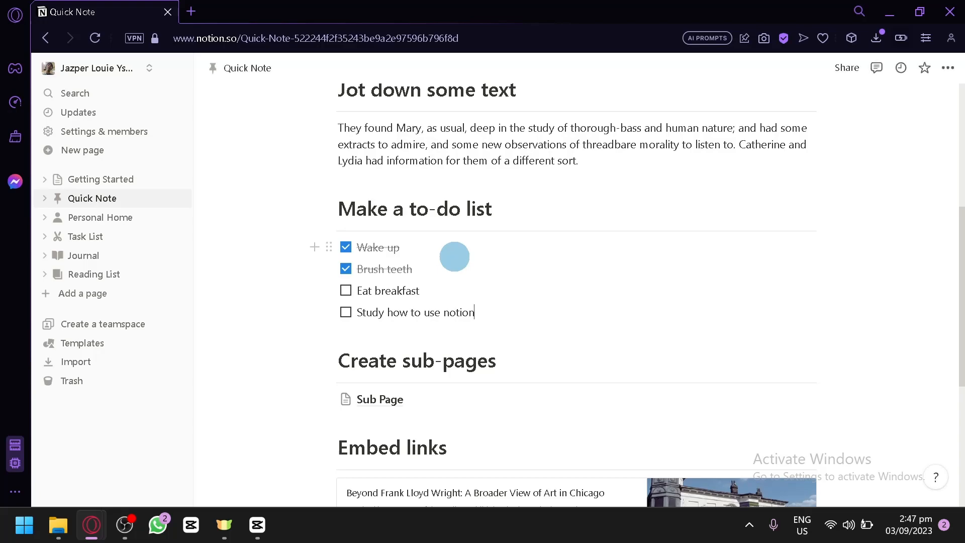
key("Return")
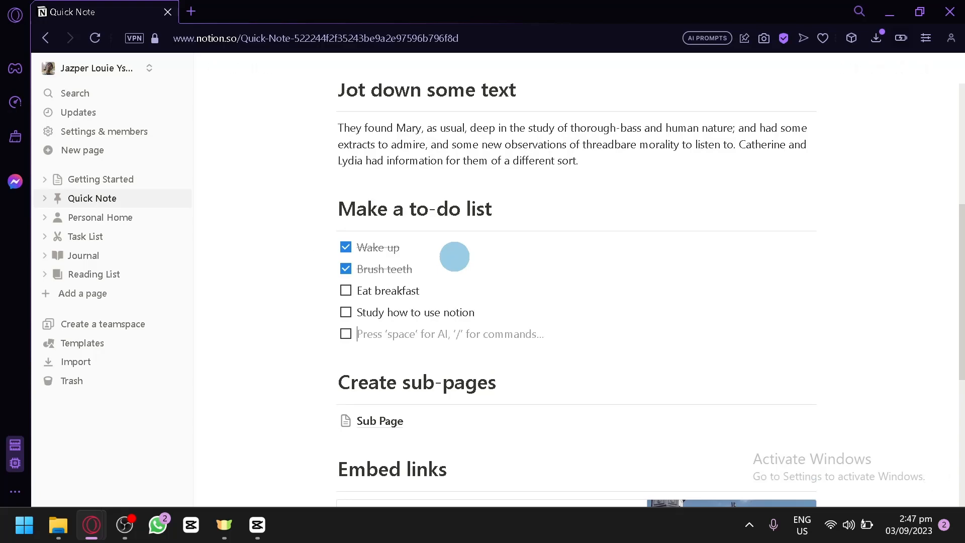
type("Apply what")
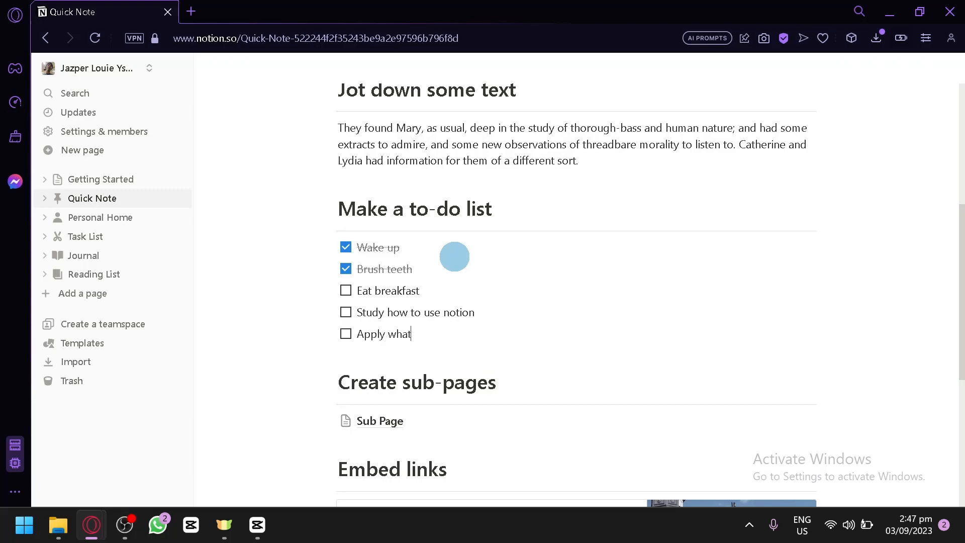
type(" we learned about notion")
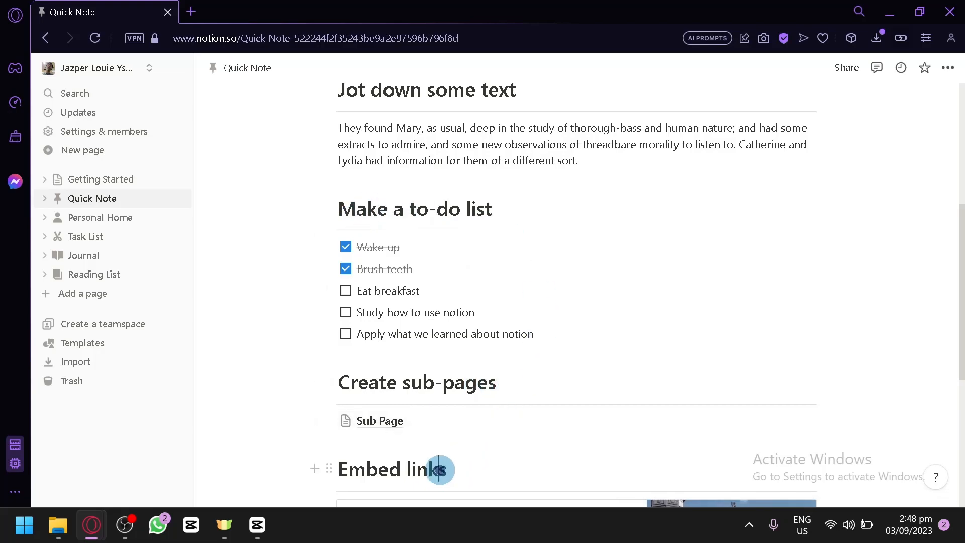
Step: Insert a divider block below the last link in the Embed links section
scroll(510, 189, "down", 5)
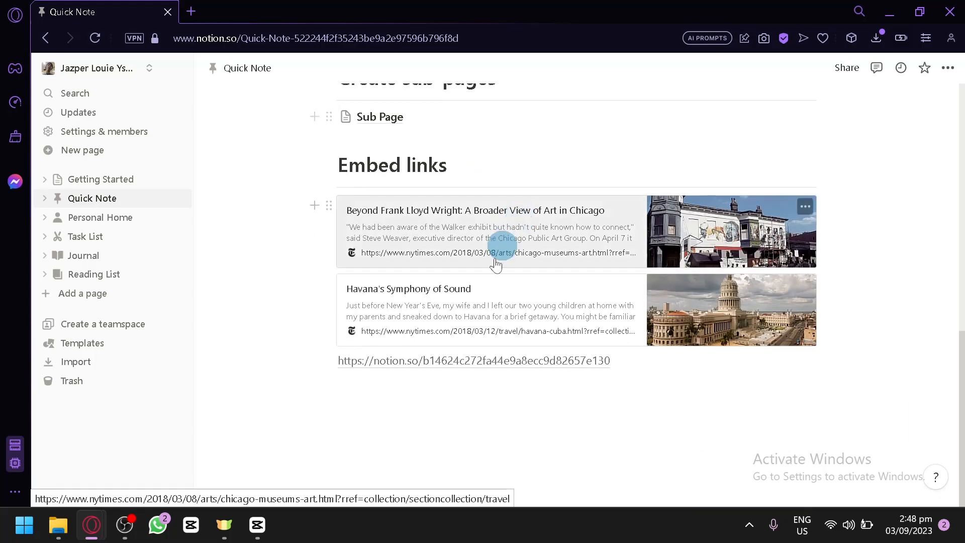
left_click(555, 394)
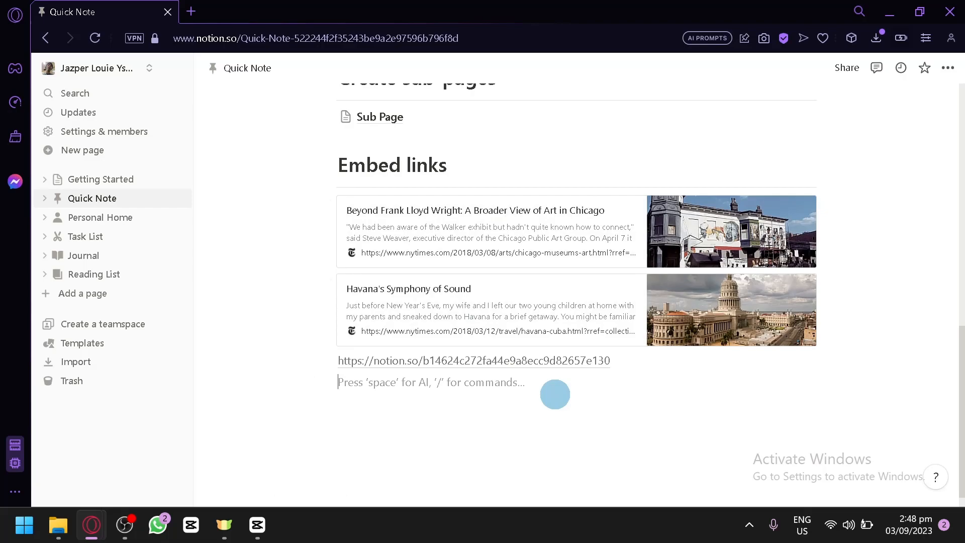
type("/")
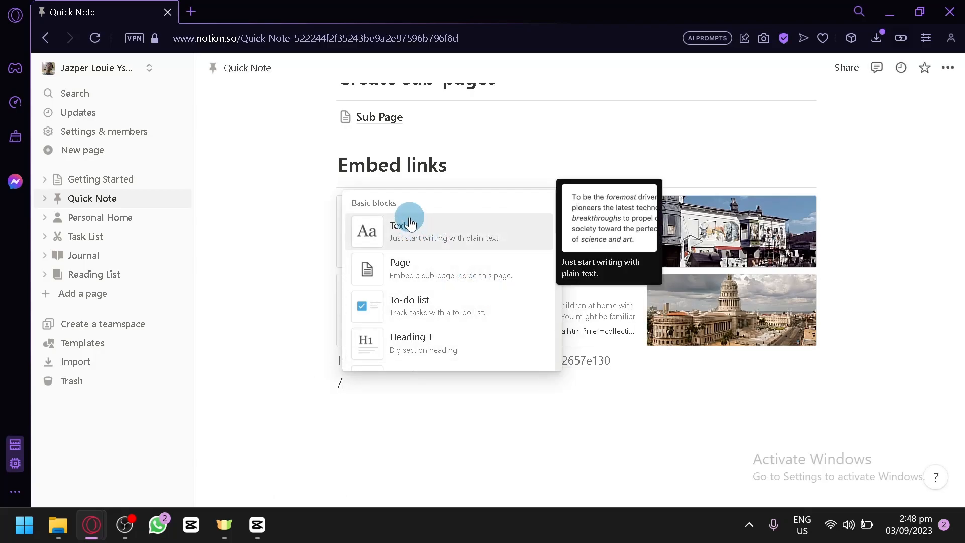
scroll(470, 271, "down", 2)
scroll(475, 274, "down", 3)
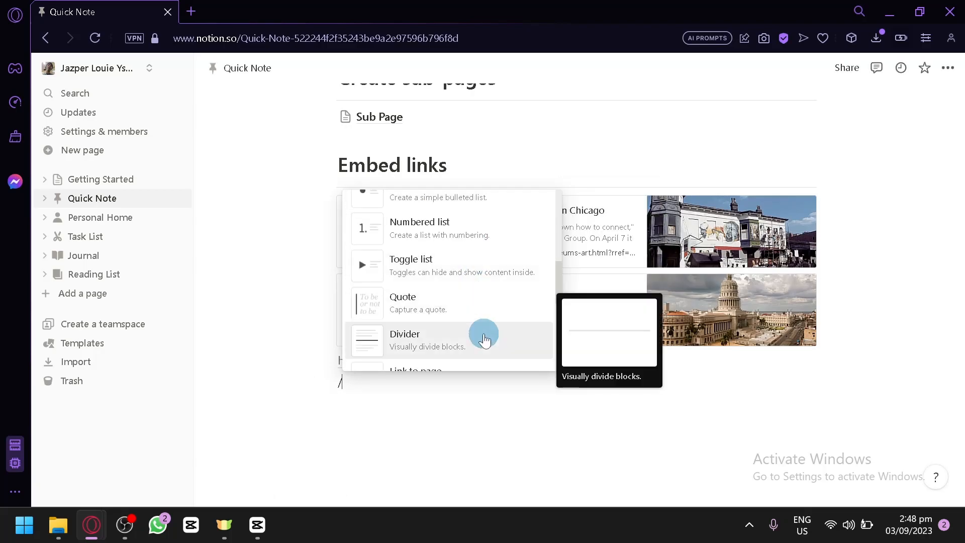
left_click(483, 339)
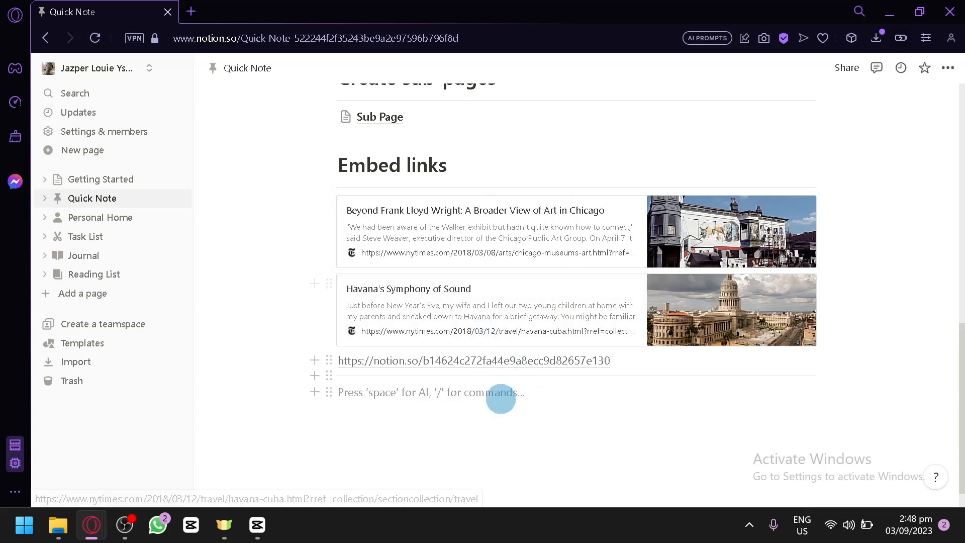
Step: Add a Heading 1 block below the new divider with the text "Important notes"
scroll(487, 375, "up", 5)
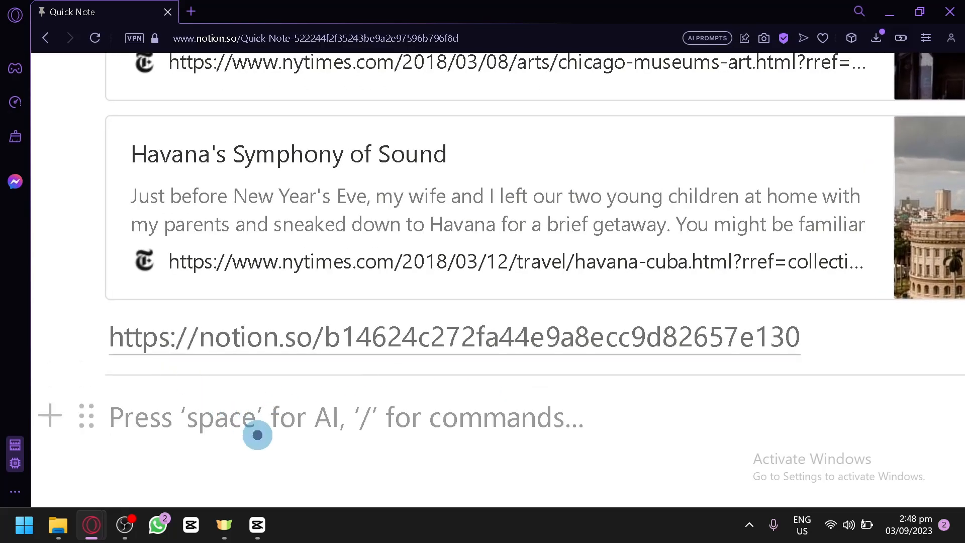
scroll(257, 435, "down", 2)
type("/")
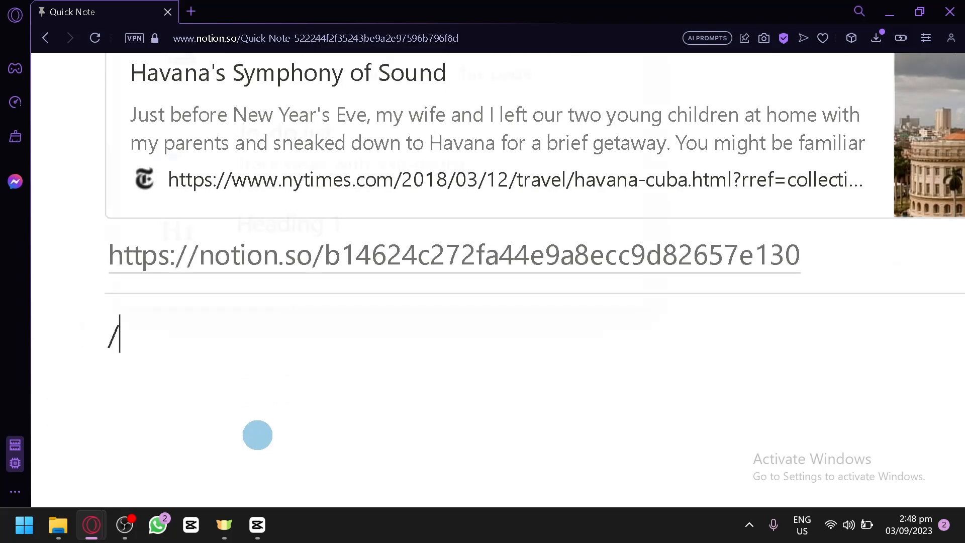
scroll(372, 234, "down", 3)
scroll(371, 229, "up", 1)
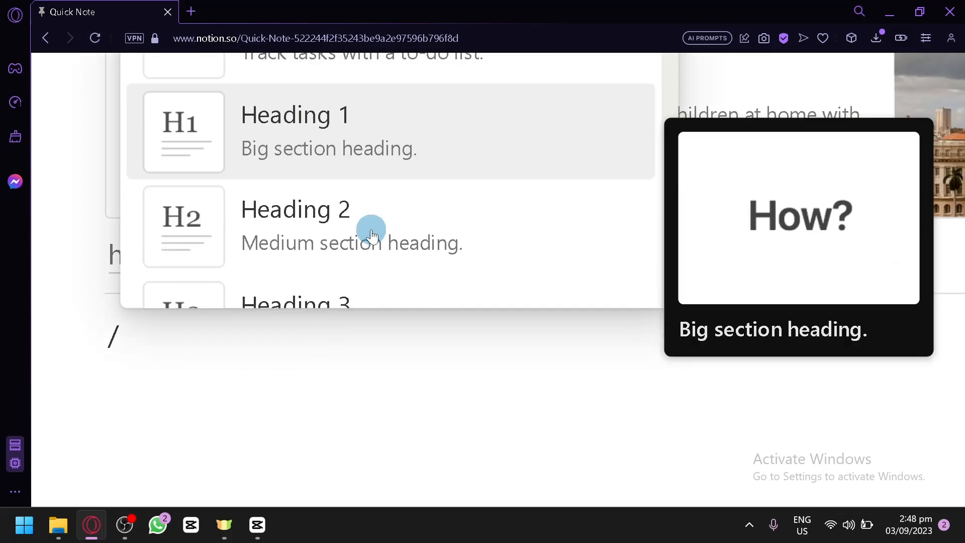
left_click(358, 148)
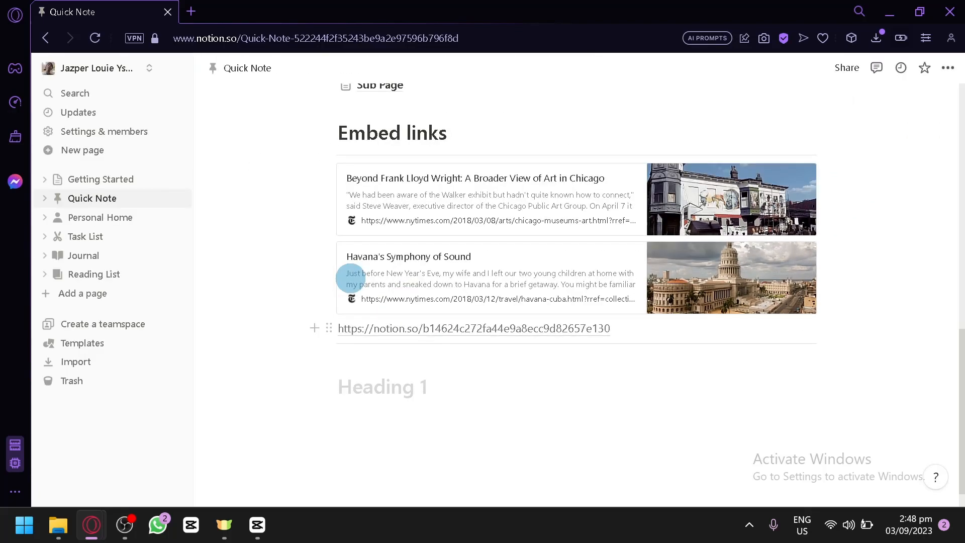
type("Import")
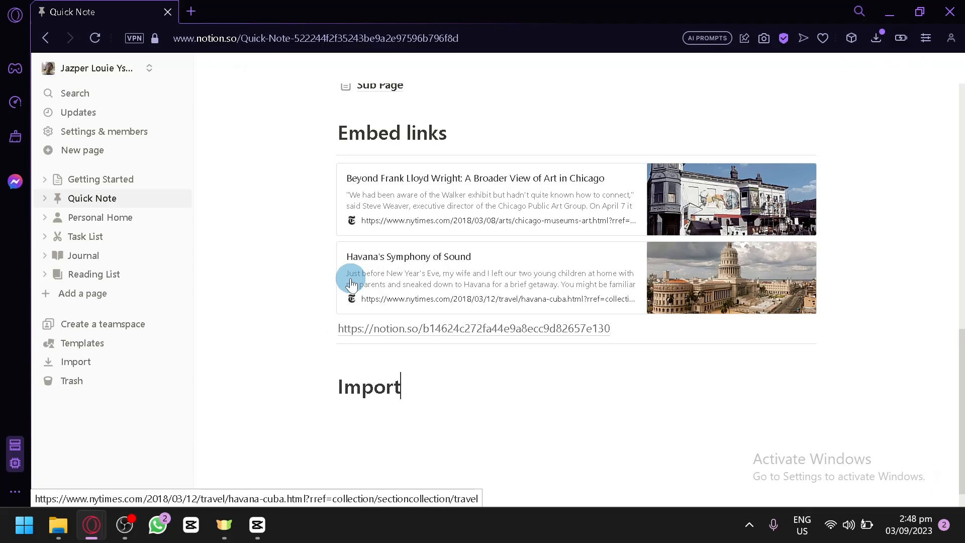
type("ant notes")
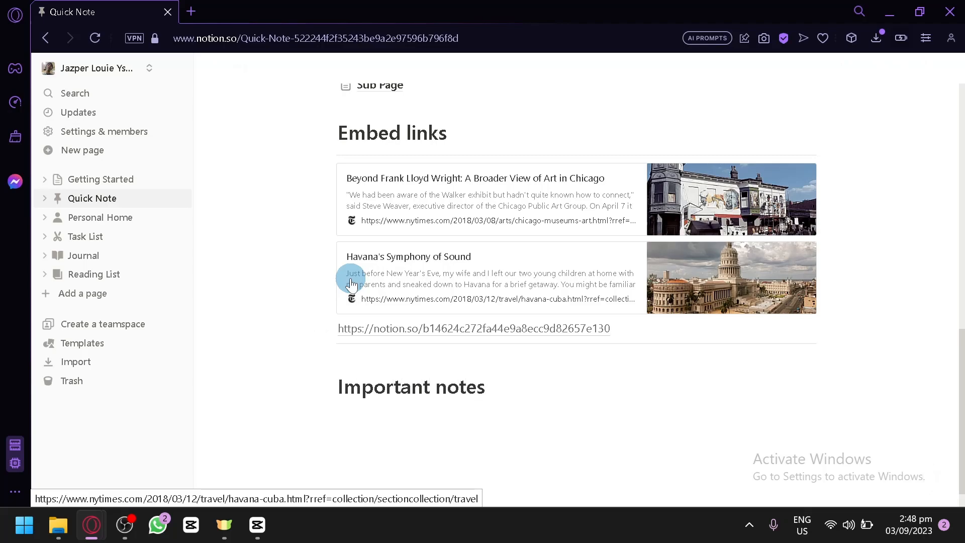
scroll(525, 278, "up", 8)
scroll(437, 254, "up", 4)
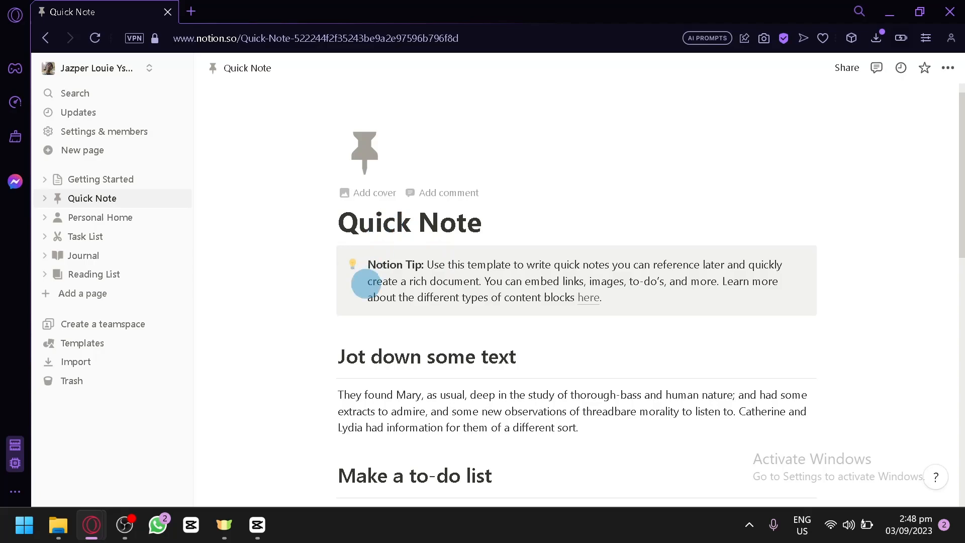
scroll(352, 254, "down", 2)
left_click(358, 257)
left_click_drag(377, 260, 478, 293)
scroll(507, 377, "down", 10)
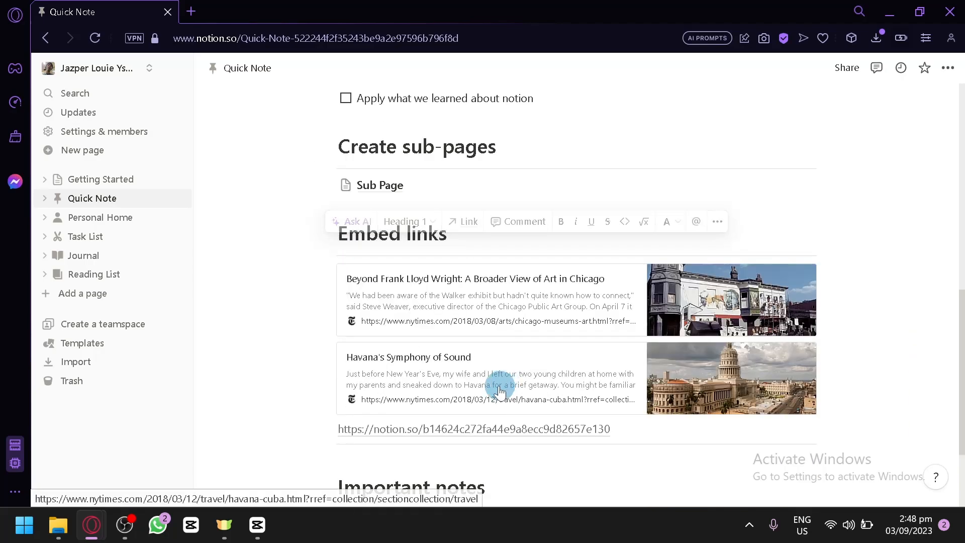
Step: Insert an empty bulleted list block under the "Important notes" heading
left_click(469, 398)
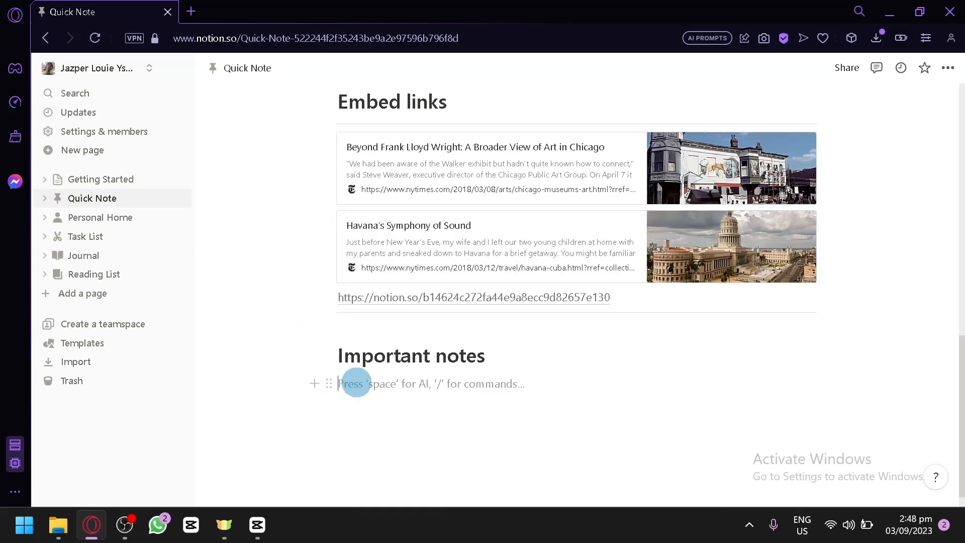
type("/")
scroll(432, 291, "down", 2)
scroll(434, 297, "down", 2)
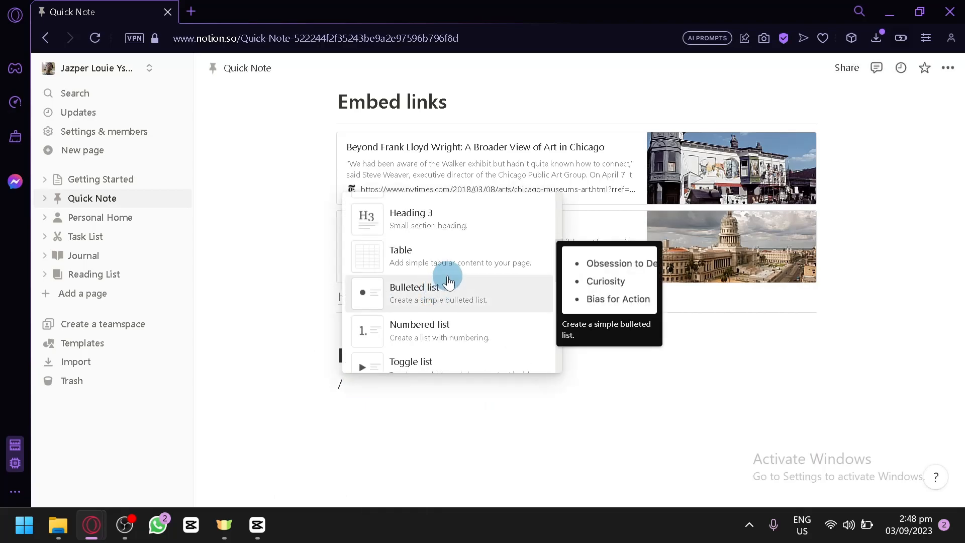
key("BackSpace")
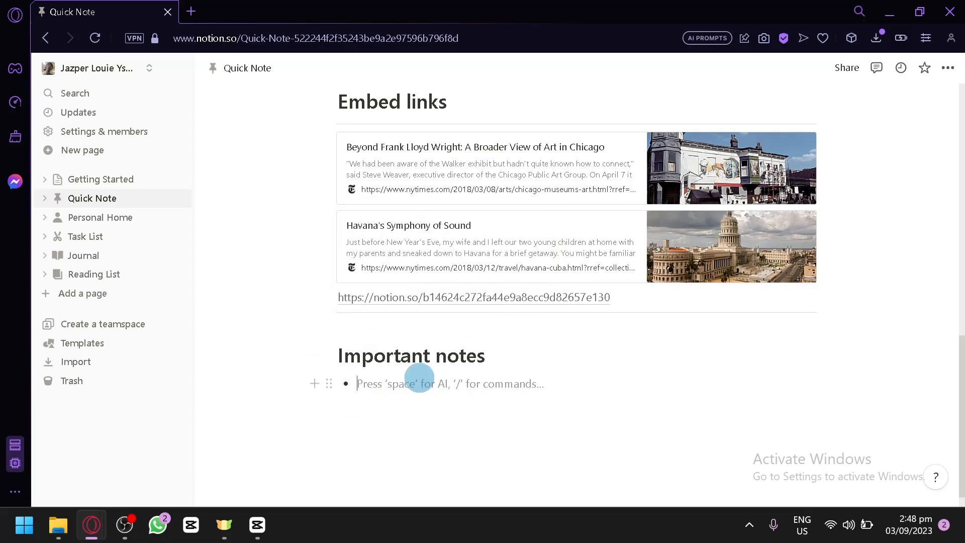
scroll(437, 402, "up", 10)
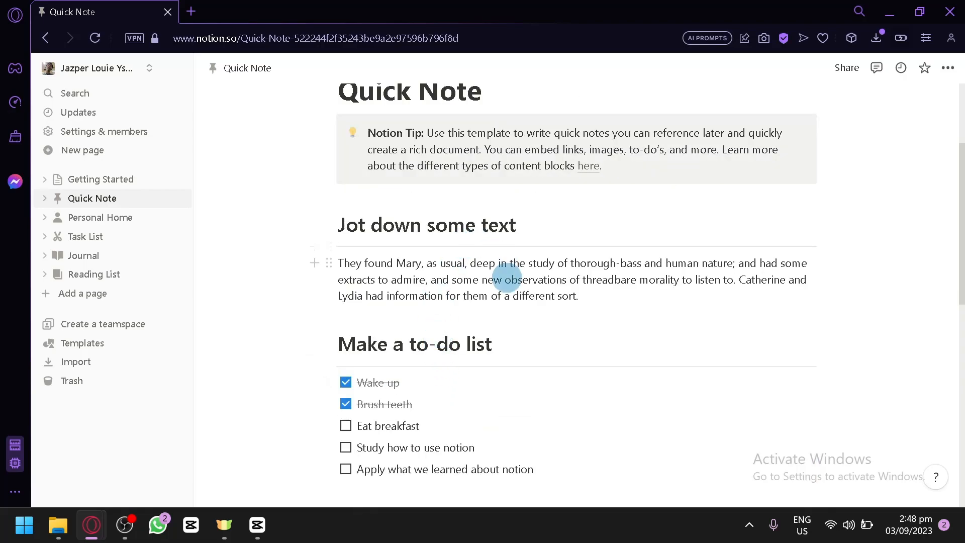
scroll(506, 278, "down", 10)
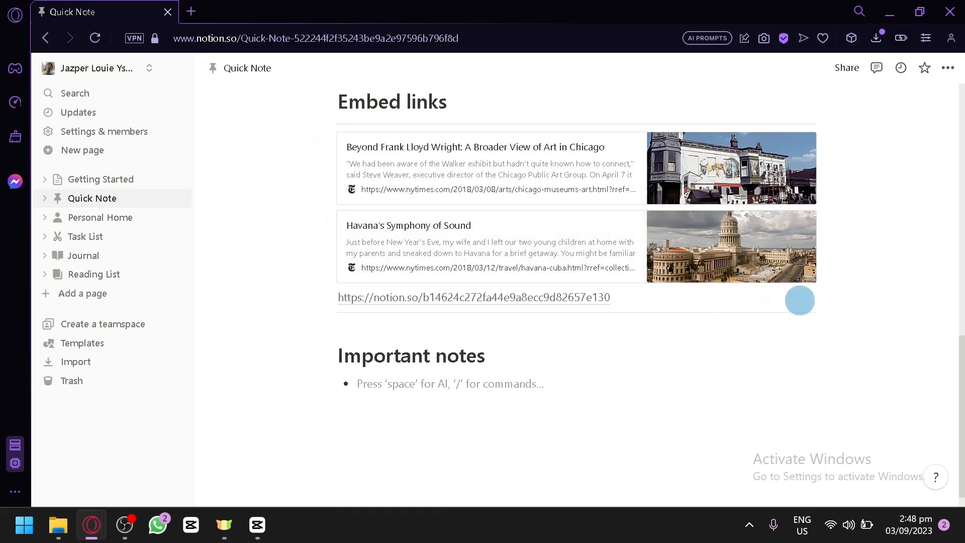
Step: Insert an empty text block below the last link under Embed links and turn the empty bullet under "Important notes" into plain text
left_click(636, 301)
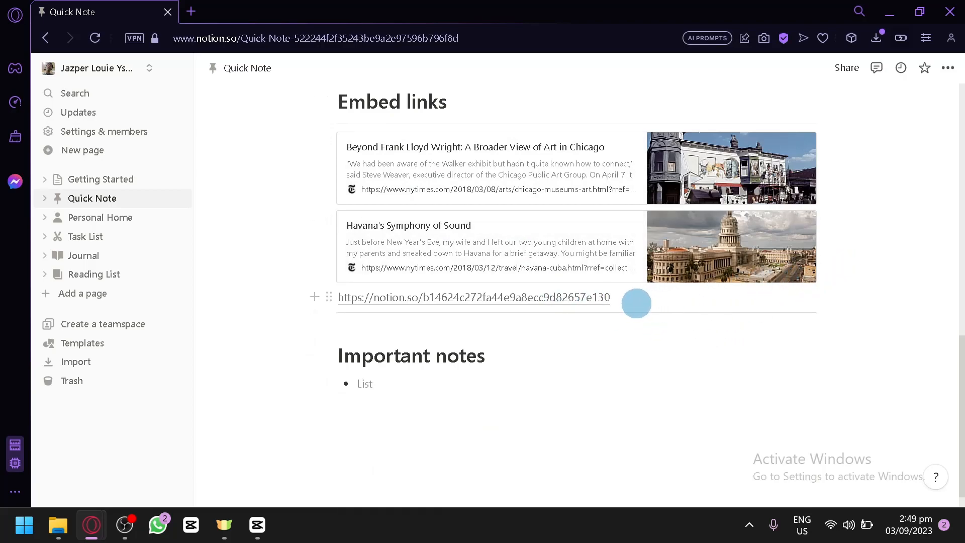
key("Return")
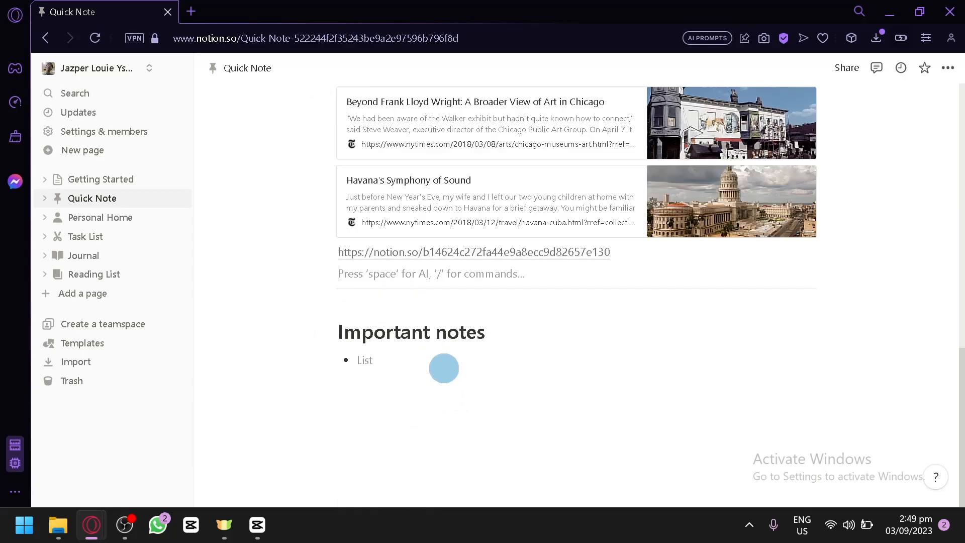
left_click(444, 369)
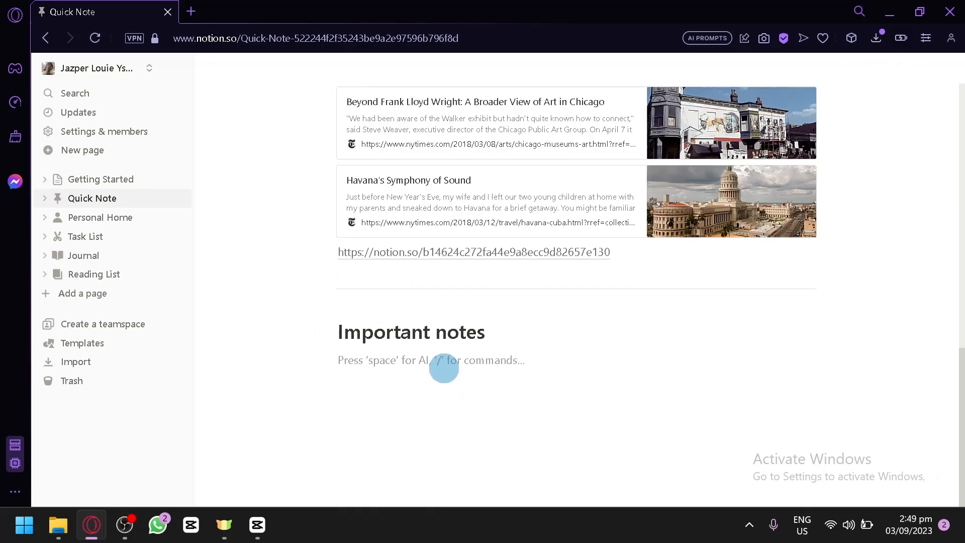
Step: Examine the block types that can be inserted under "Important notes", from basic blocks through Notion AI, databases and advanced blocks to embeds
type("/")
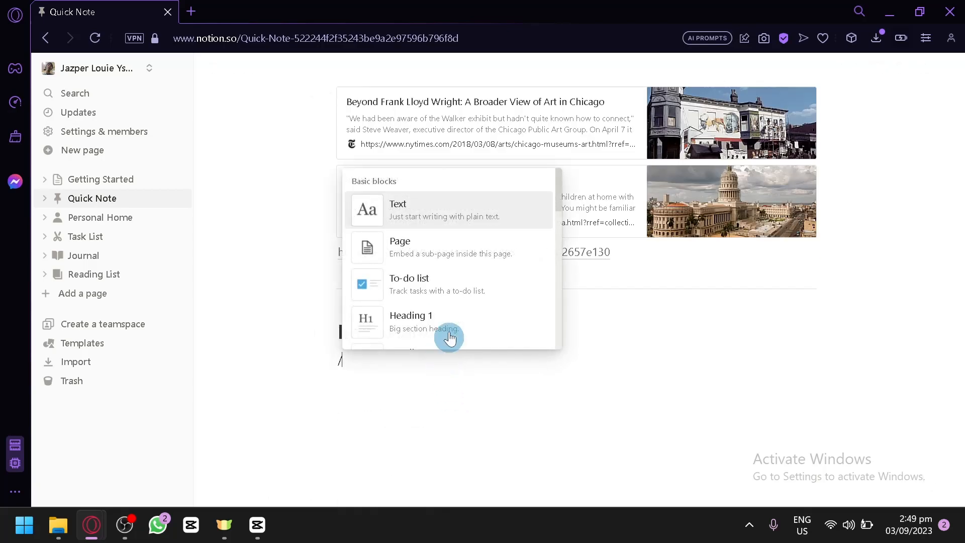
scroll(442, 233, "down", 2)
scroll(425, 209, "up", 2)
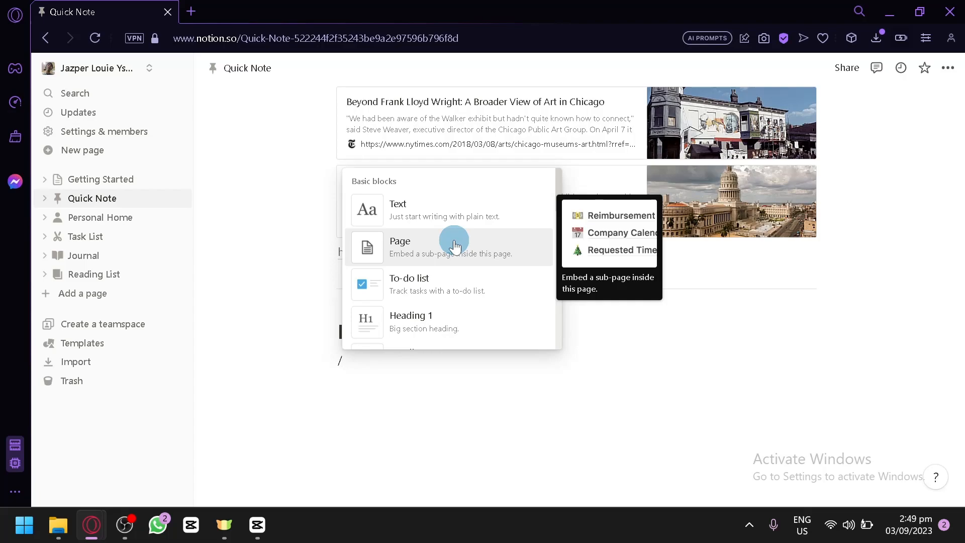
scroll(455, 242, "up", 5)
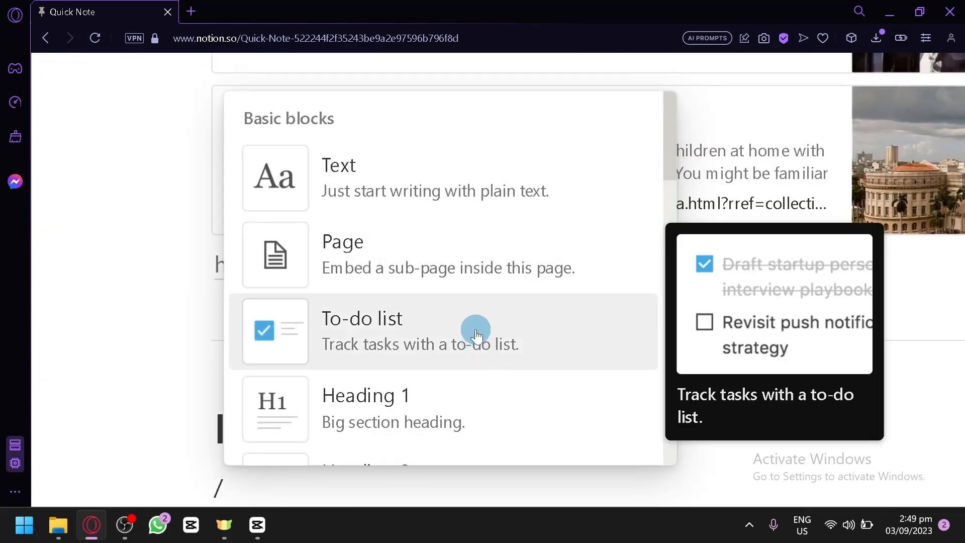
scroll(467, 418, "down", 4)
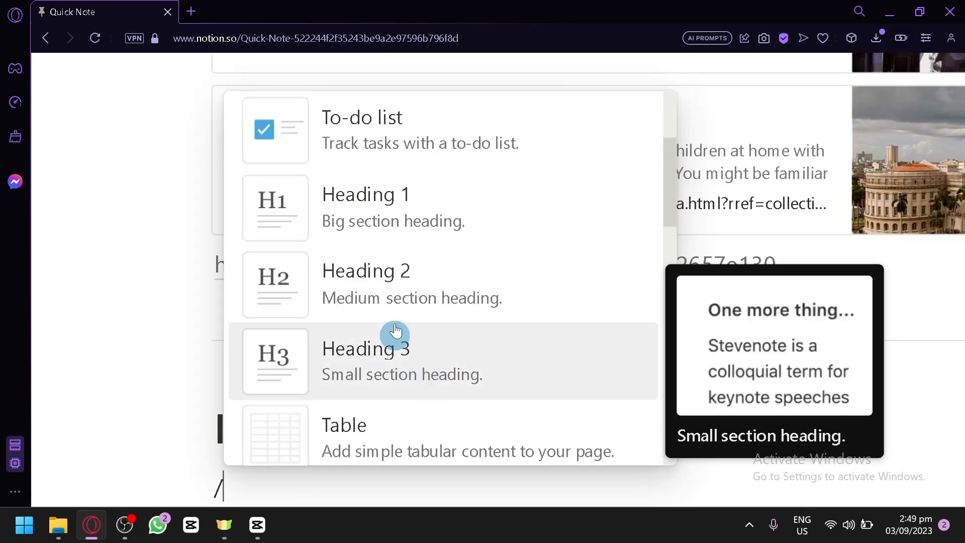
scroll(452, 233, "down", 2)
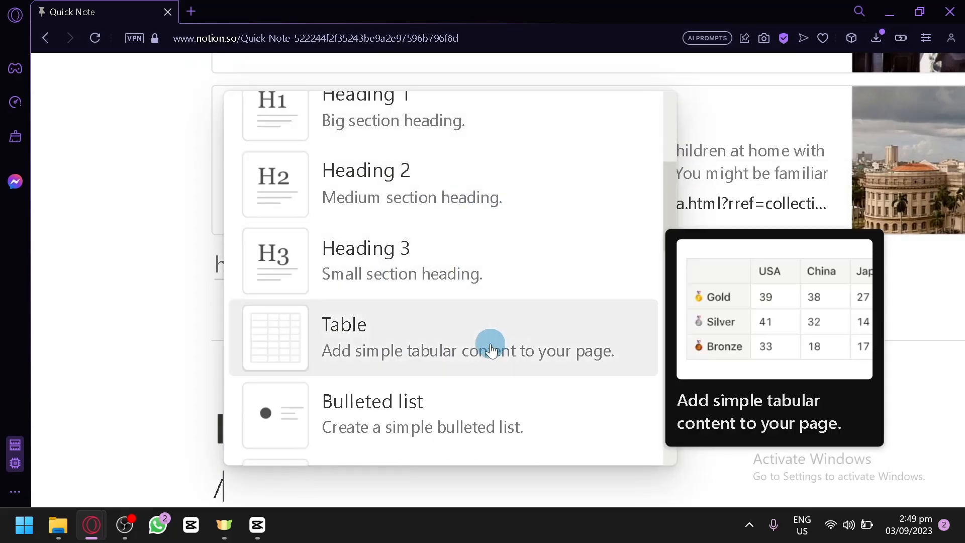
scroll(462, 308, "down", 2)
scroll(459, 301, "down", 2)
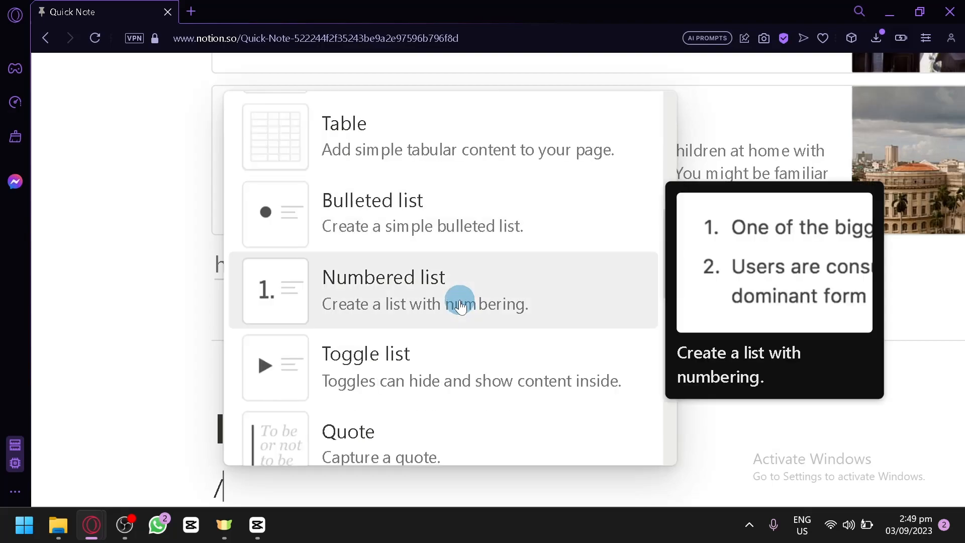
scroll(455, 294, "down", 2)
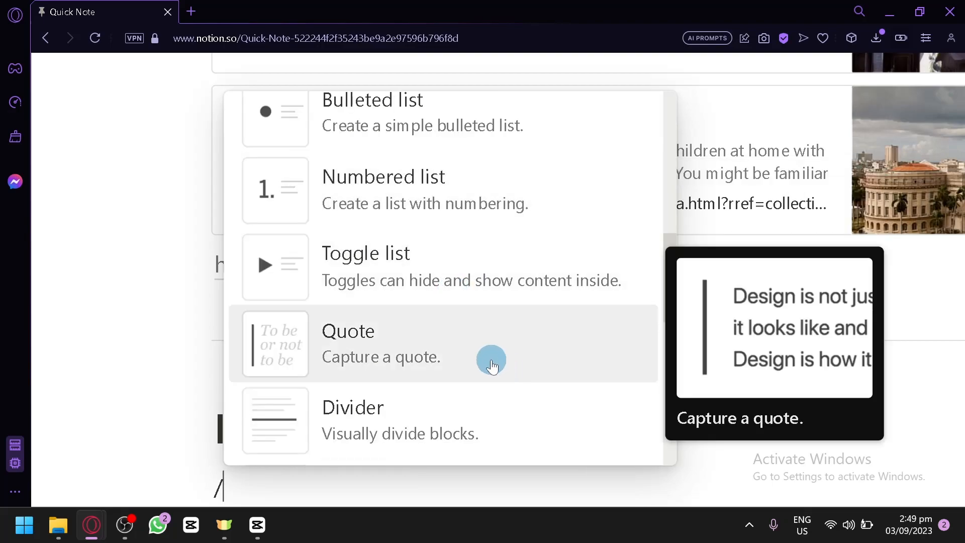
scroll(477, 322, "down", 4)
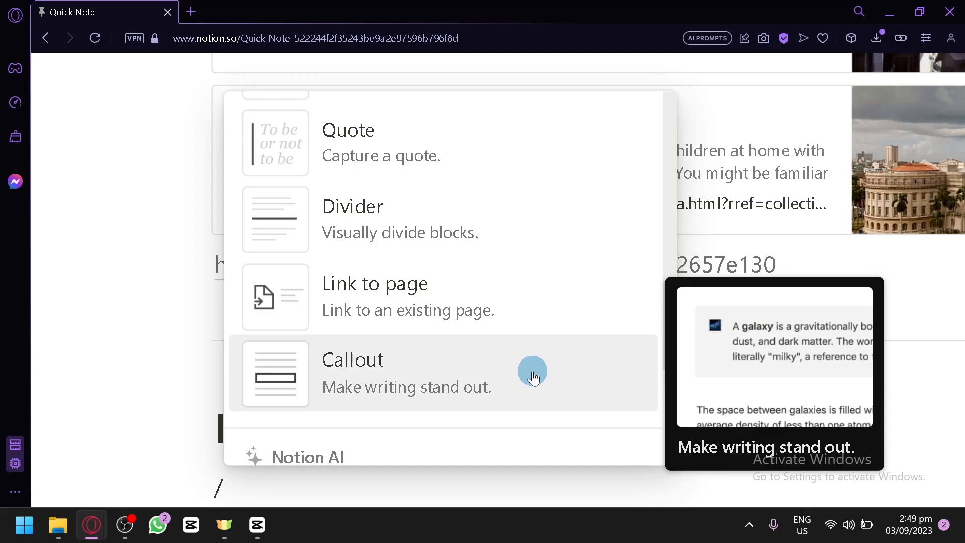
scroll(533, 377, "down", 4)
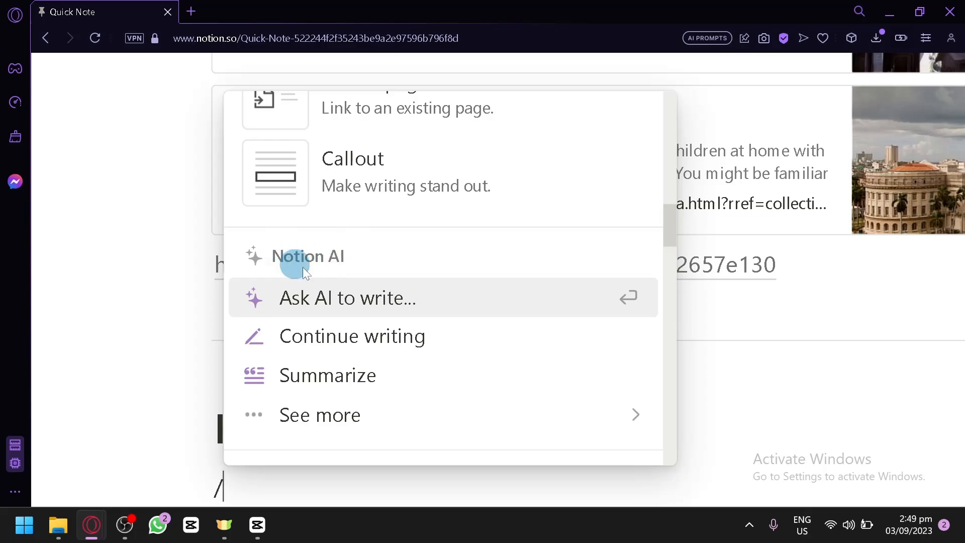
scroll(387, 284, "down", 10)
scroll(389, 231, "down", 15)
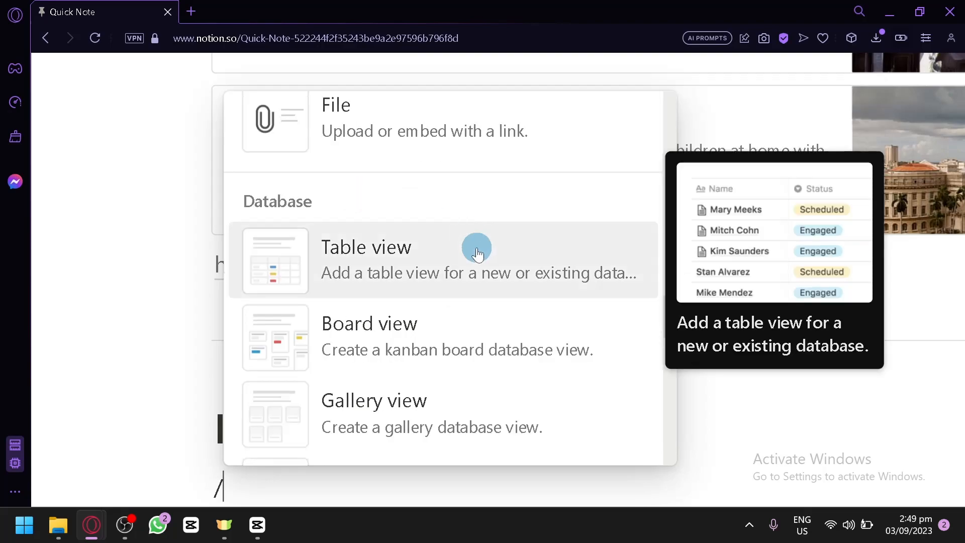
scroll(388, 231, "down", 15)
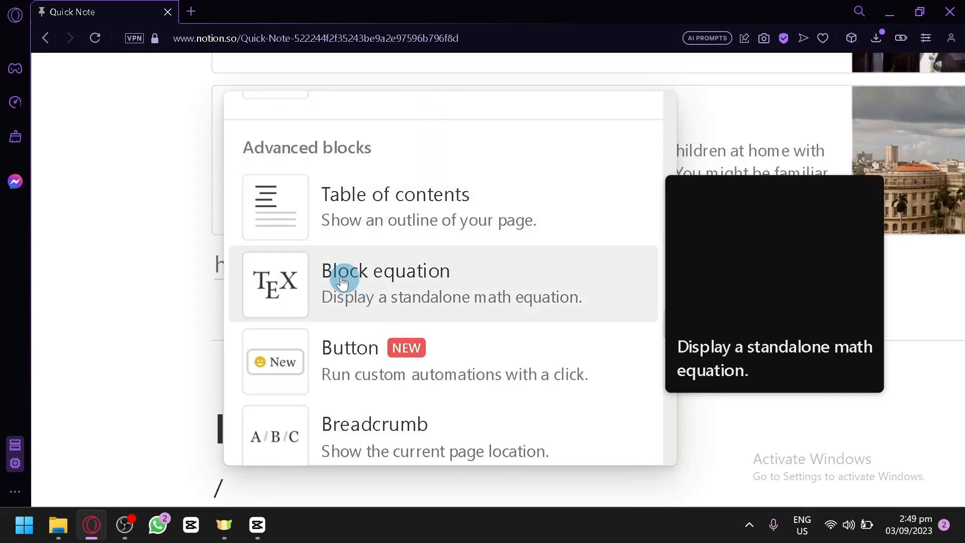
scroll(413, 280, "down", 15)
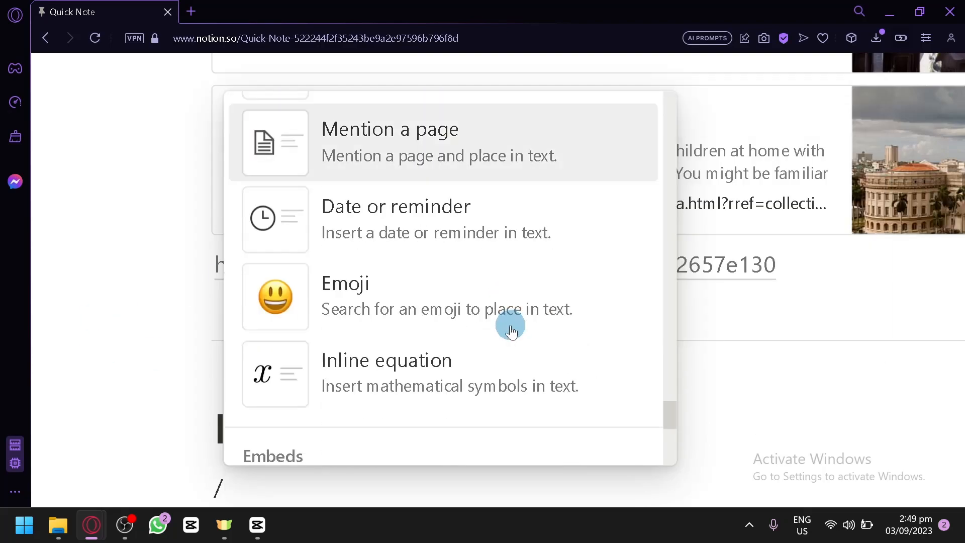
scroll(424, 254, "down", 5)
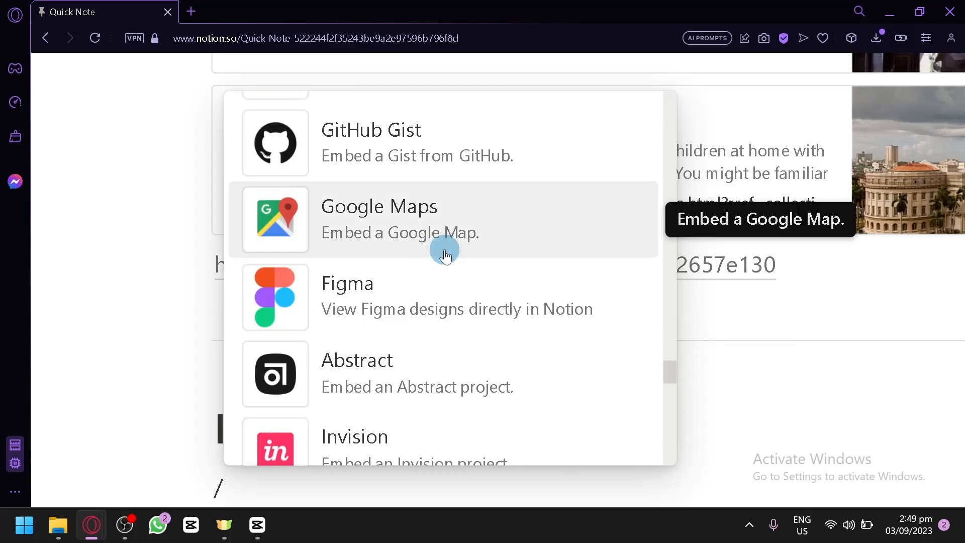
scroll(442, 250, "down", 8)
scroll(444, 254, "down", 15)
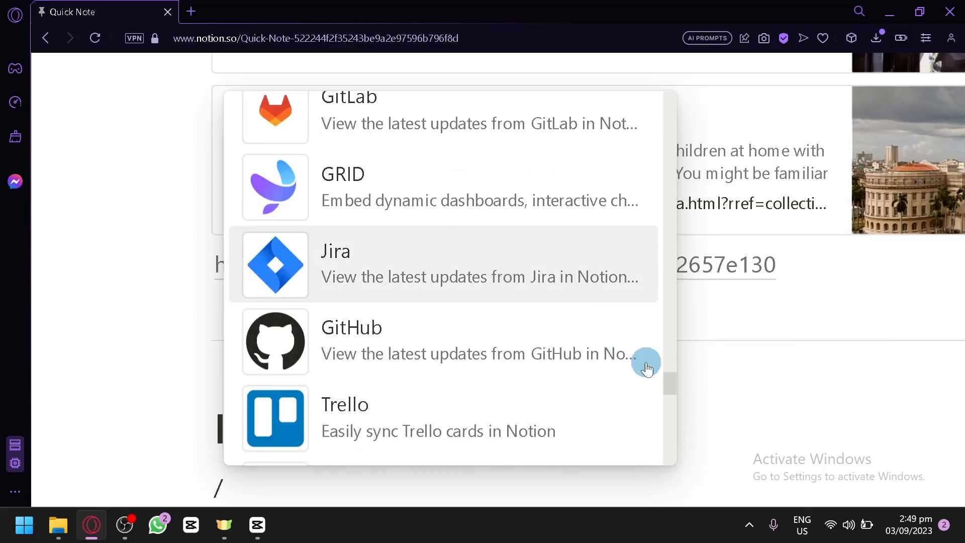
key("ctrl+minus")
key("ctrl+minus")
key("ctrl+minus")
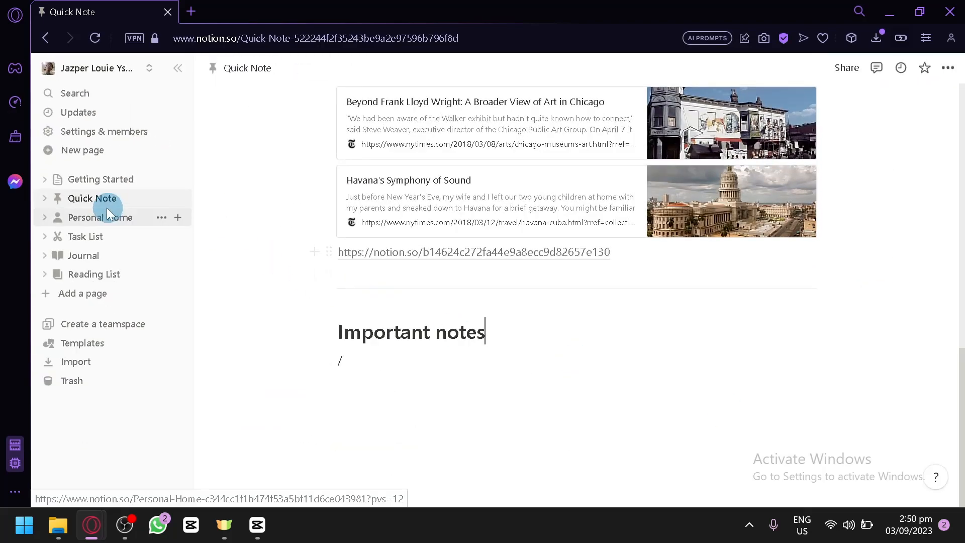
Step: Open the Personal Home page, look into its Recipes database and return to Personal Home
left_click(105, 218)
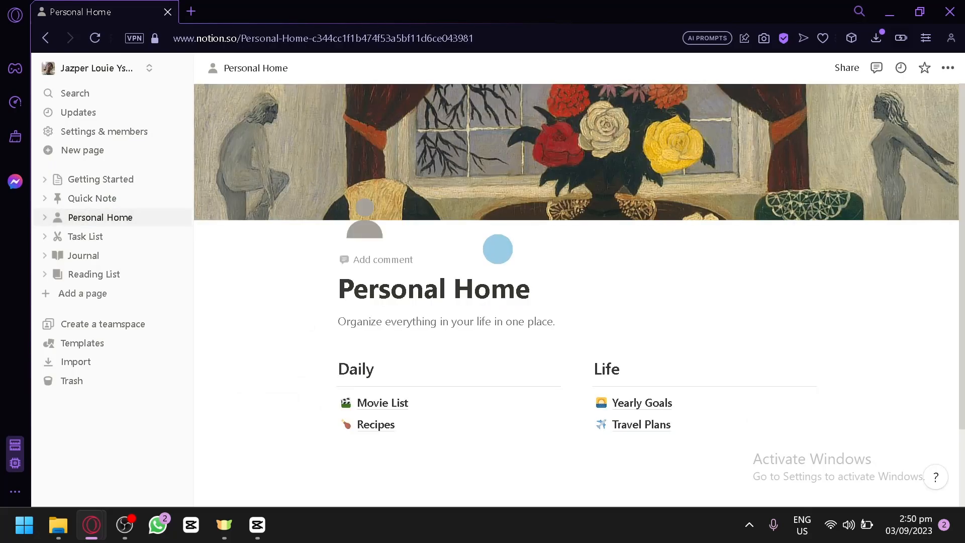
scroll(498, 249, "down", 2)
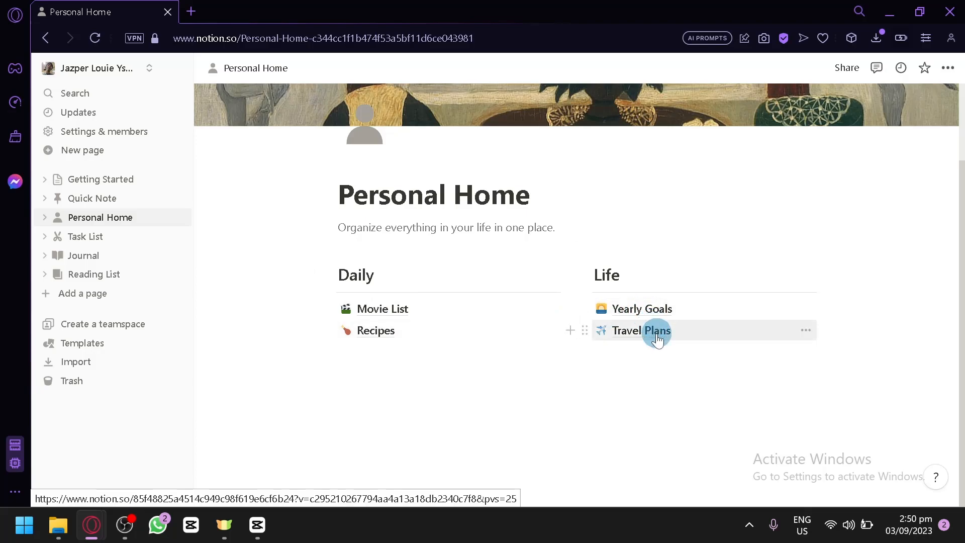
left_click(424, 337)
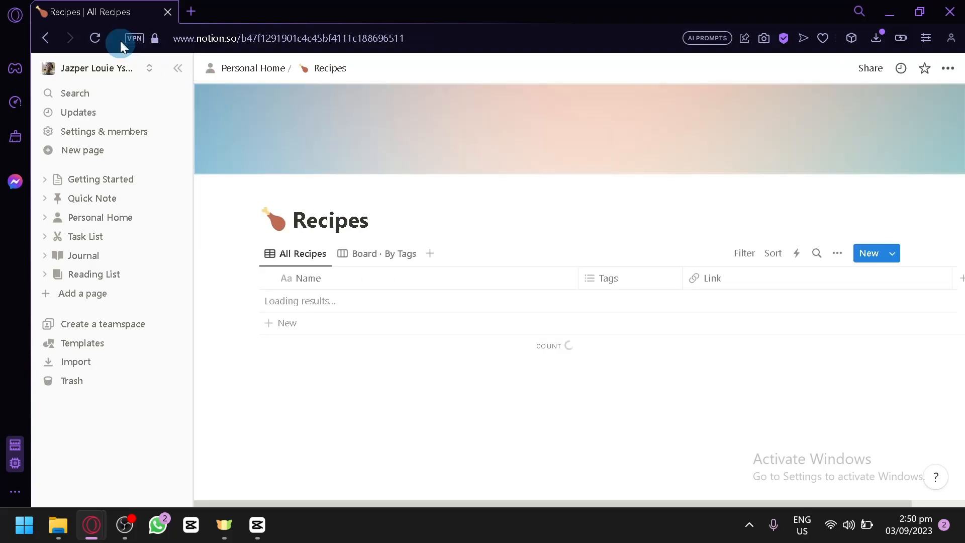
left_click(43, 39)
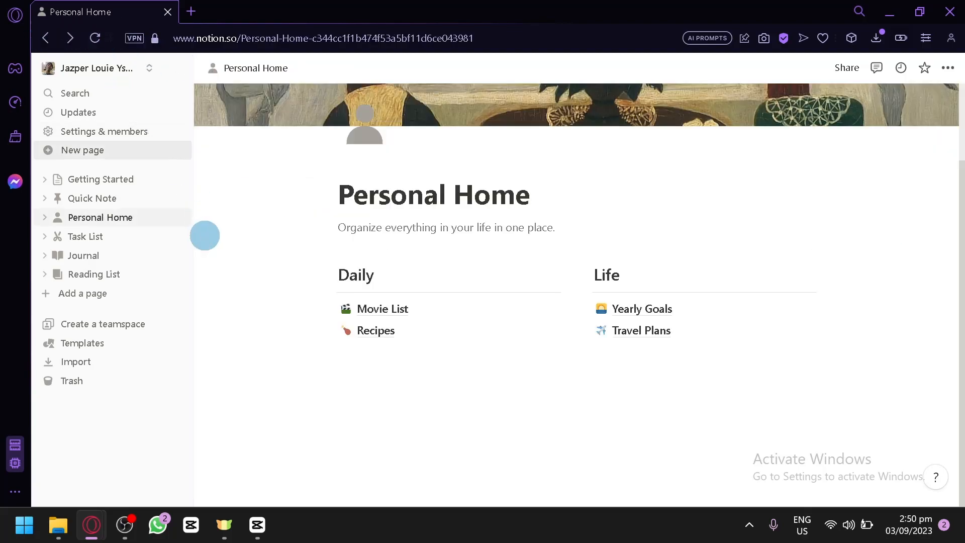
Step: Add a new sub-page block below Recipes in the Daily section of Personal Home
left_click(353, 349)
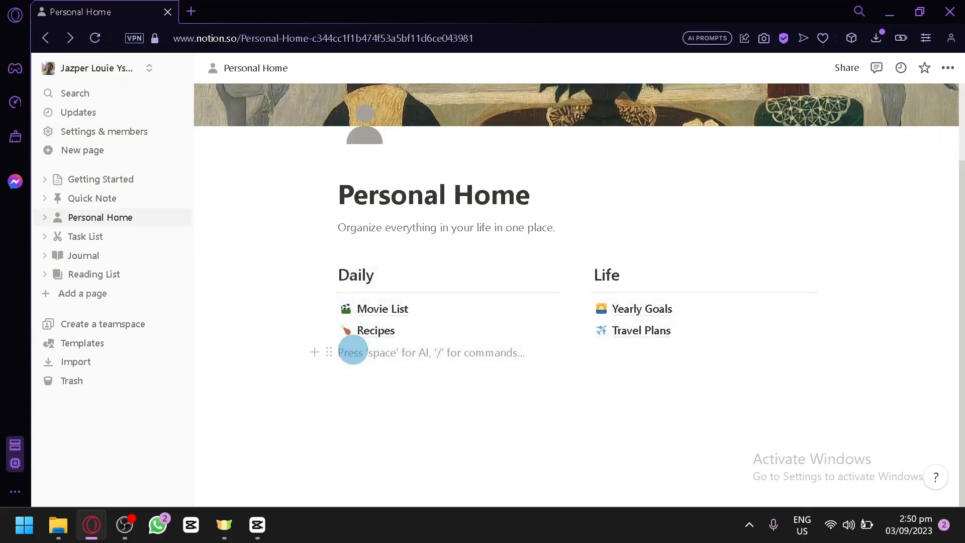
type("/")
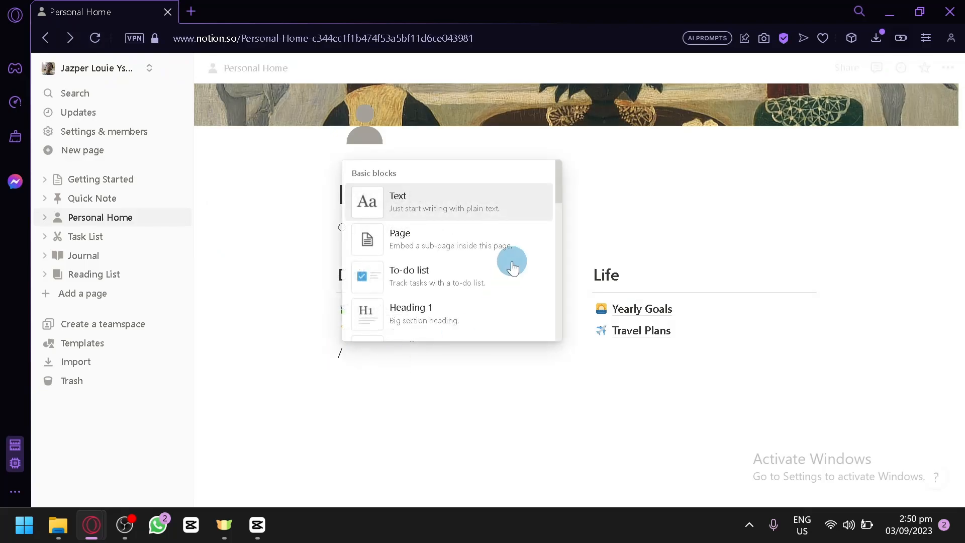
scroll(511, 261, "down", 5)
scroll(492, 259, "up", 3)
scroll(458, 205, "up", 5)
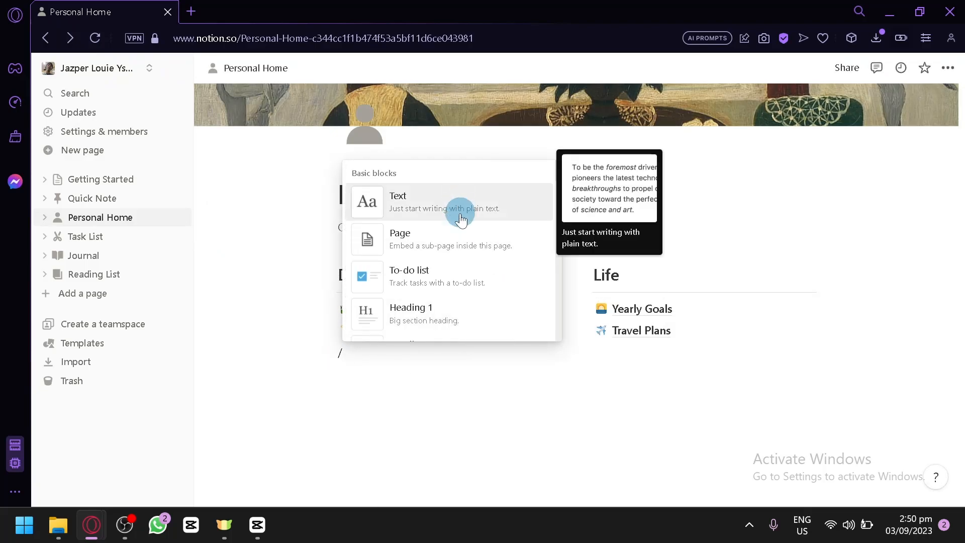
left_click(468, 245)
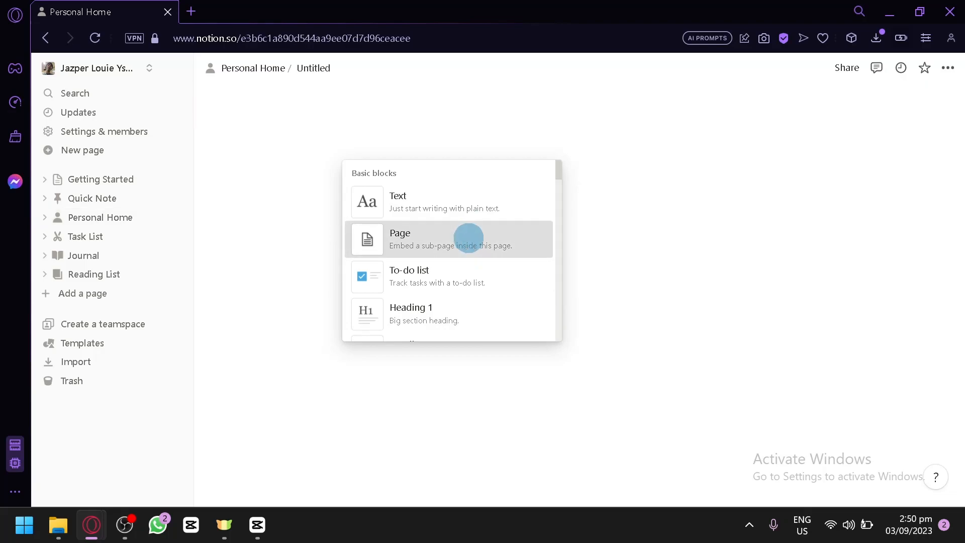
Step: Try to generate the new sub-page's content with AI from the prompt "Create a page for saving money", and discard the AI response
left_click(409, 231)
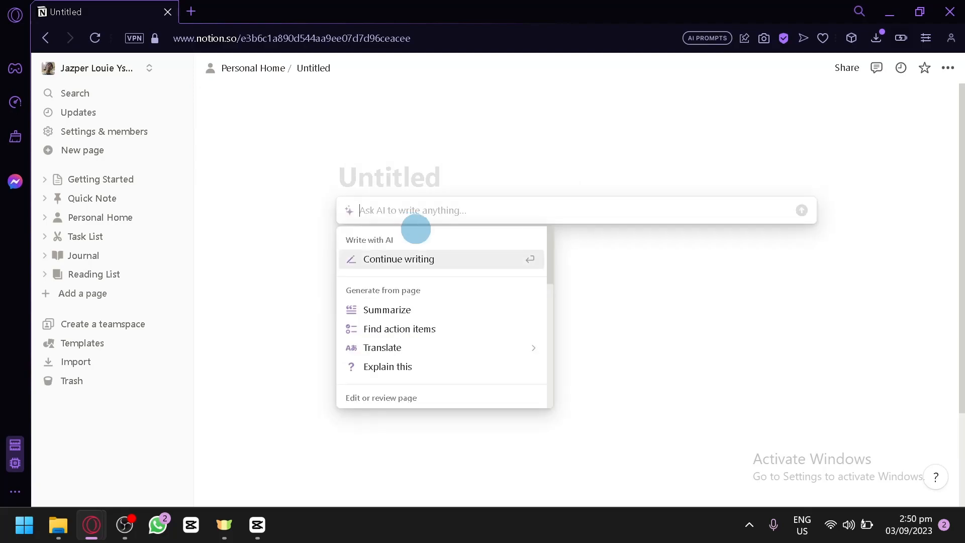
type("Create a page for saving money")
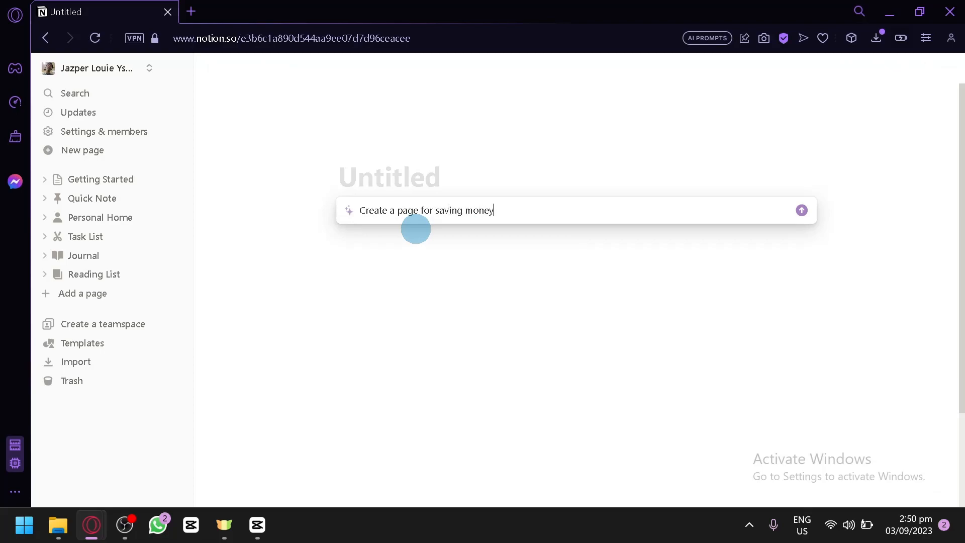
key("Return")
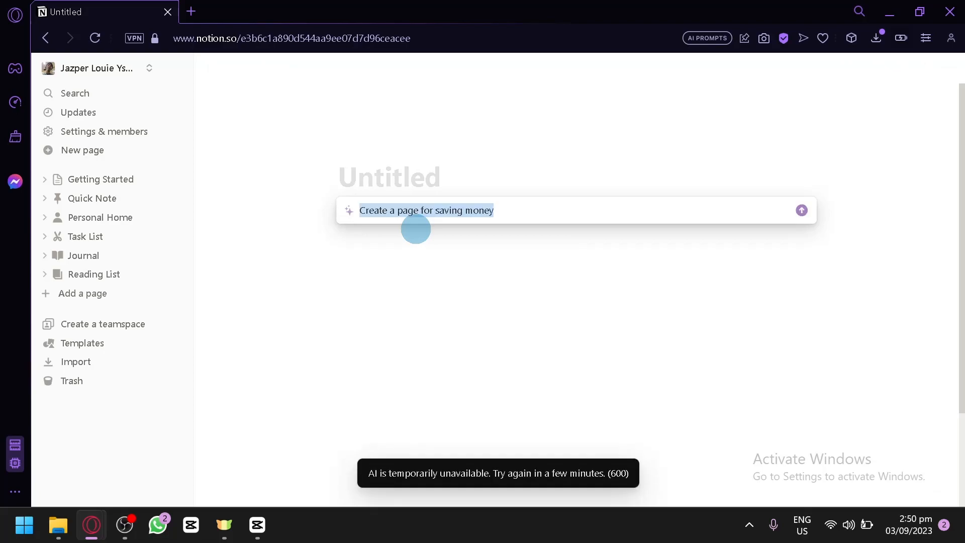
left_click(801, 211)
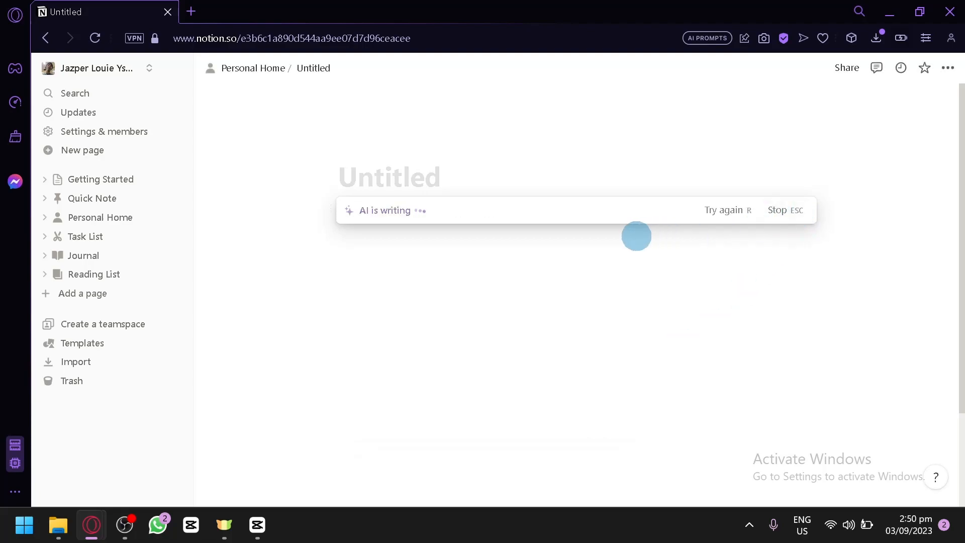
left_click(636, 249)
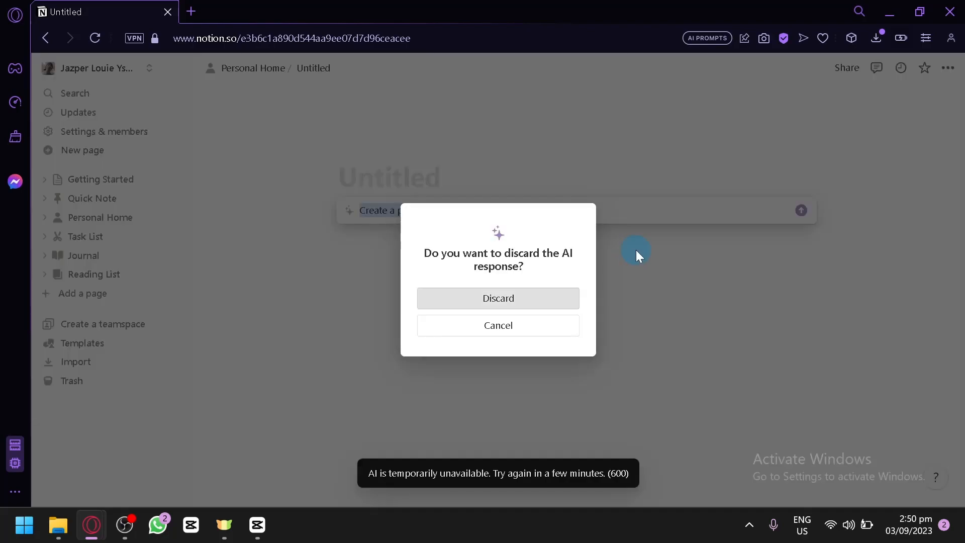
left_click(539, 297)
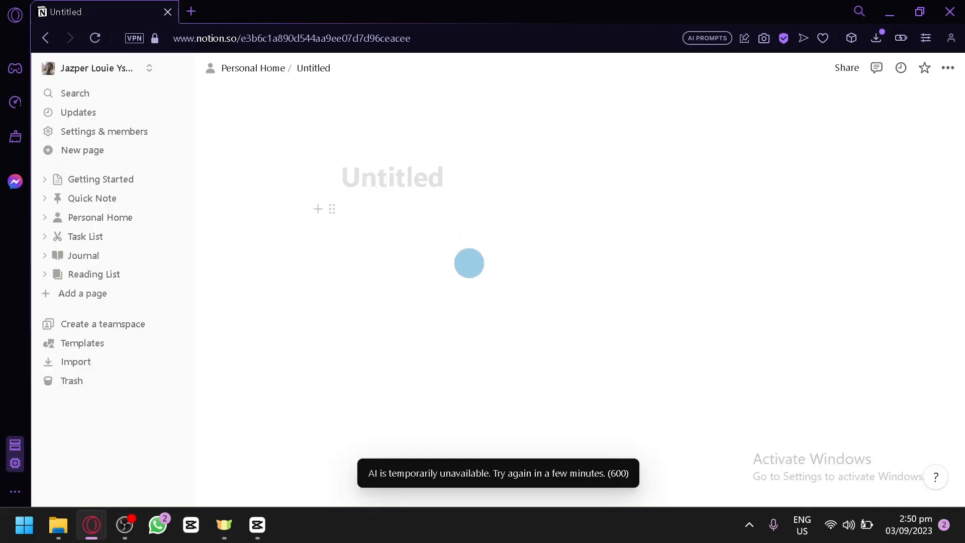
Step: Return to Personal Home and give the untitled sub-page in the Daily section the money bag emoji as its icon
left_click(262, 71)
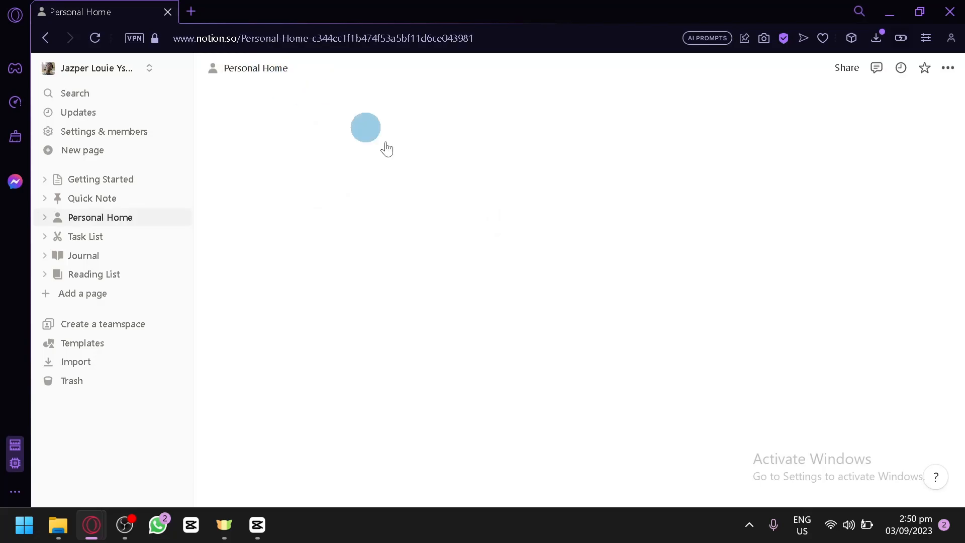
scroll(443, 336, "down", 2)
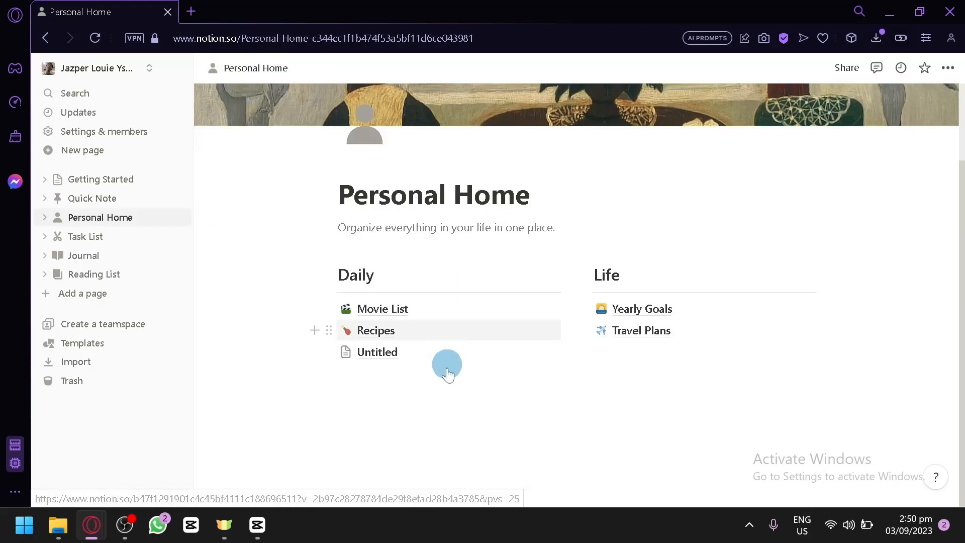
left_click(342, 358)
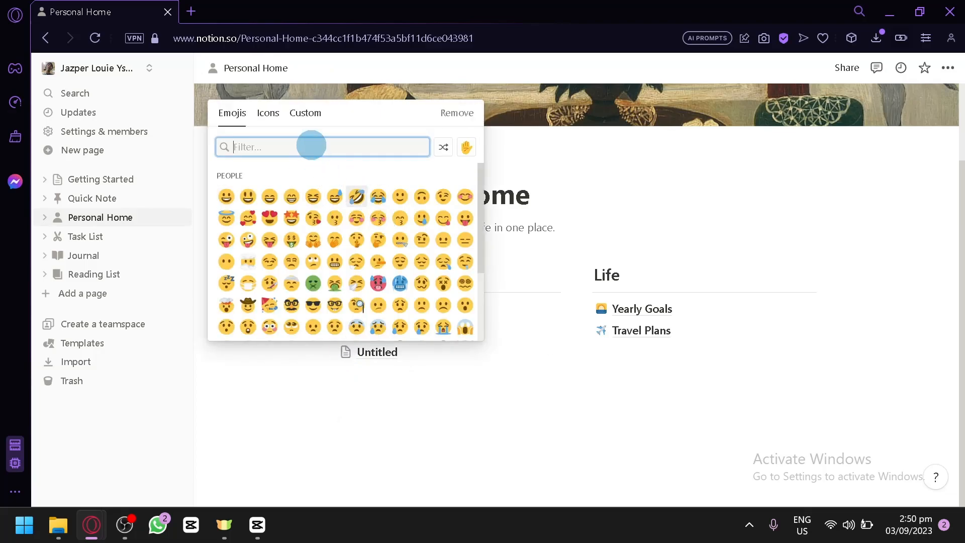
type("money")
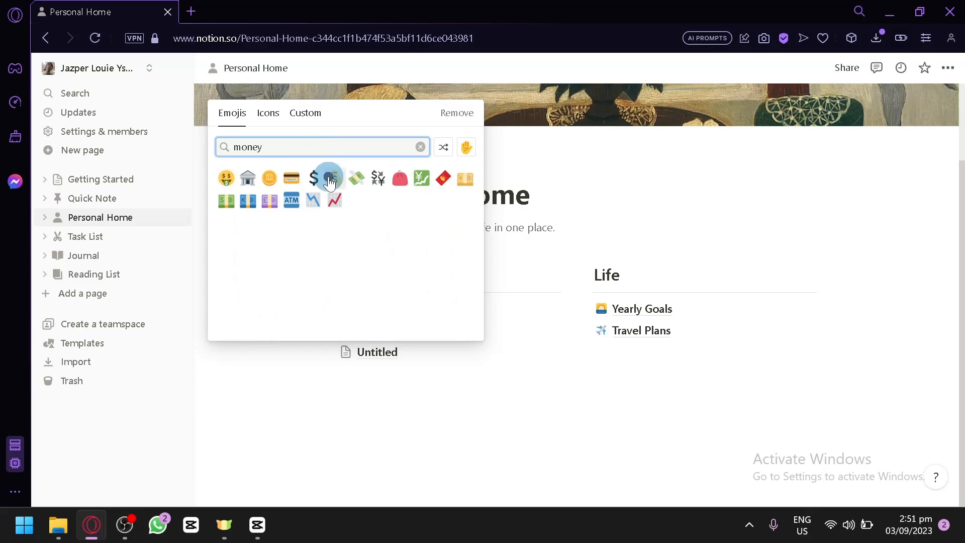
left_click(334, 178)
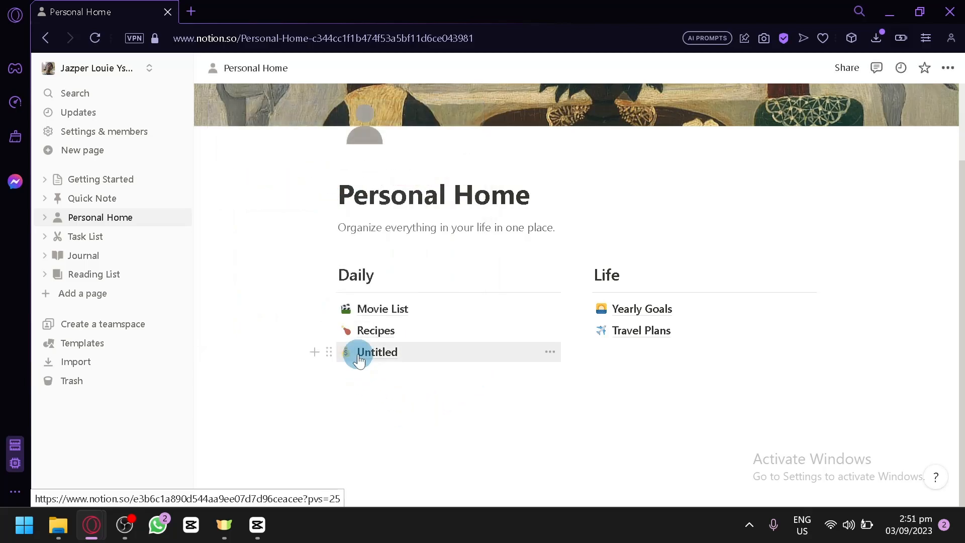
scroll(357, 355, "up", 5)
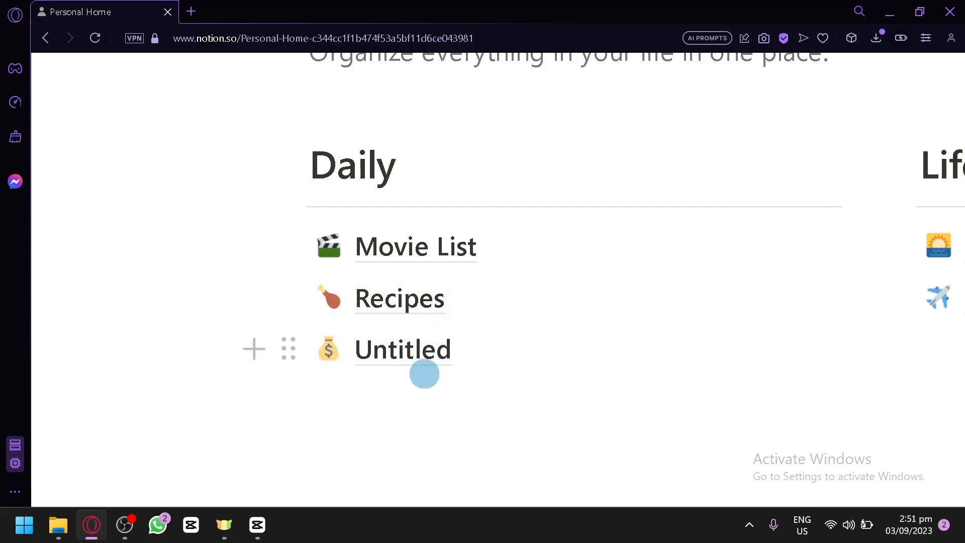
scroll(424, 374, "down", 5)
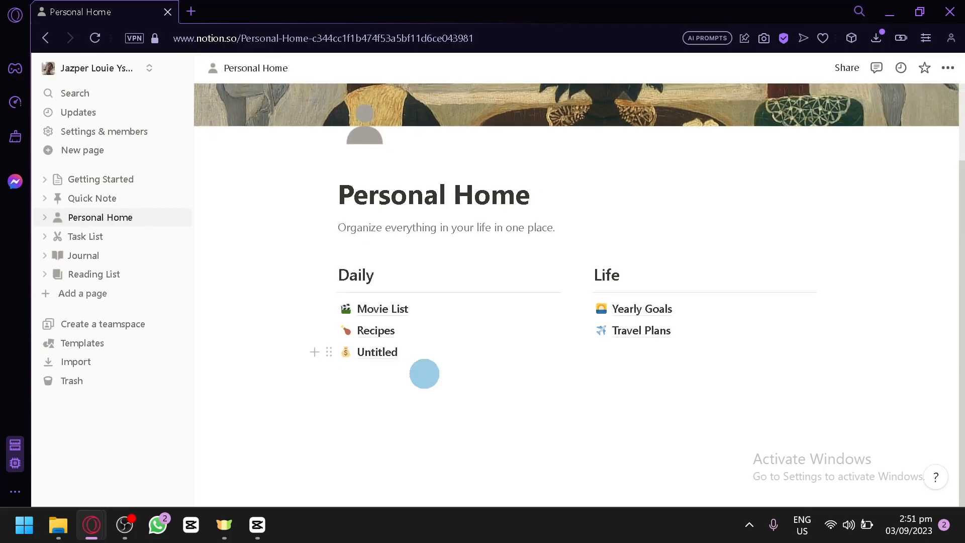
Step: Look at the Task List page, and add an empty page titled "Assignments" below Reading List
left_click(100, 236)
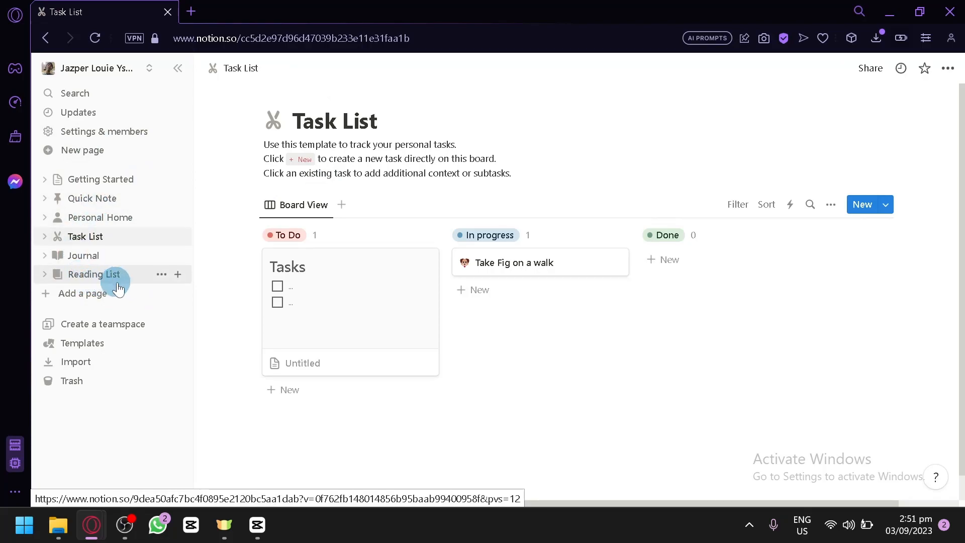
left_click(134, 294)
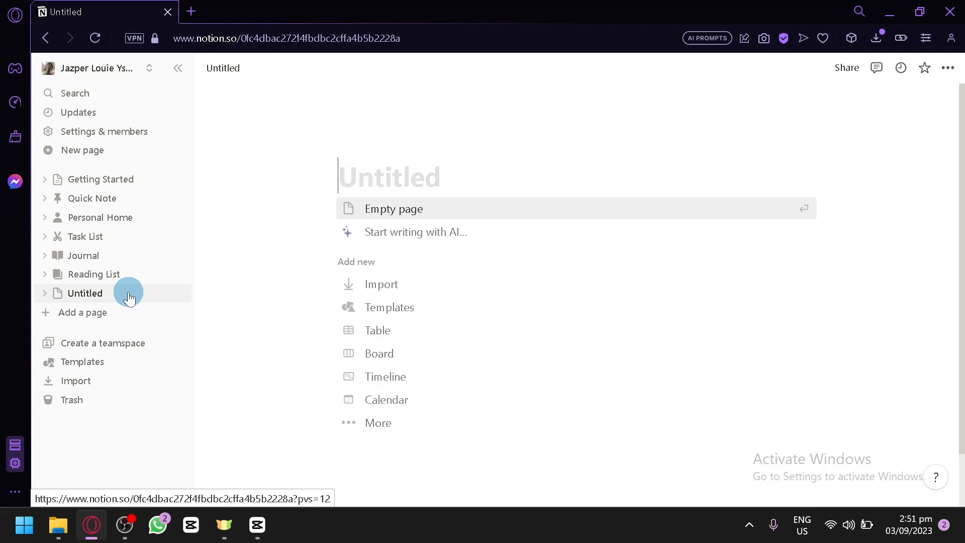
type("Assignments")
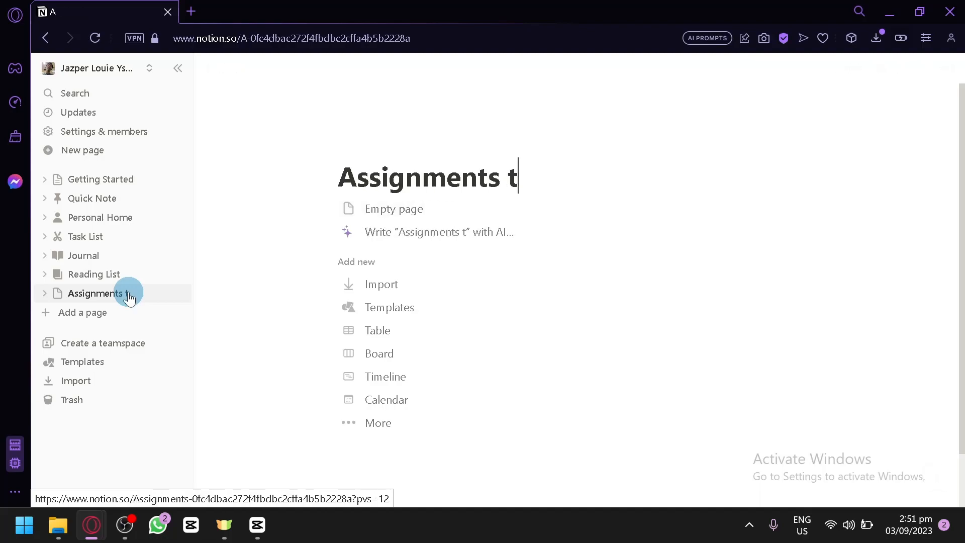
key("BackSpace")
type("\\")
key("BackSpace")
key("Return")
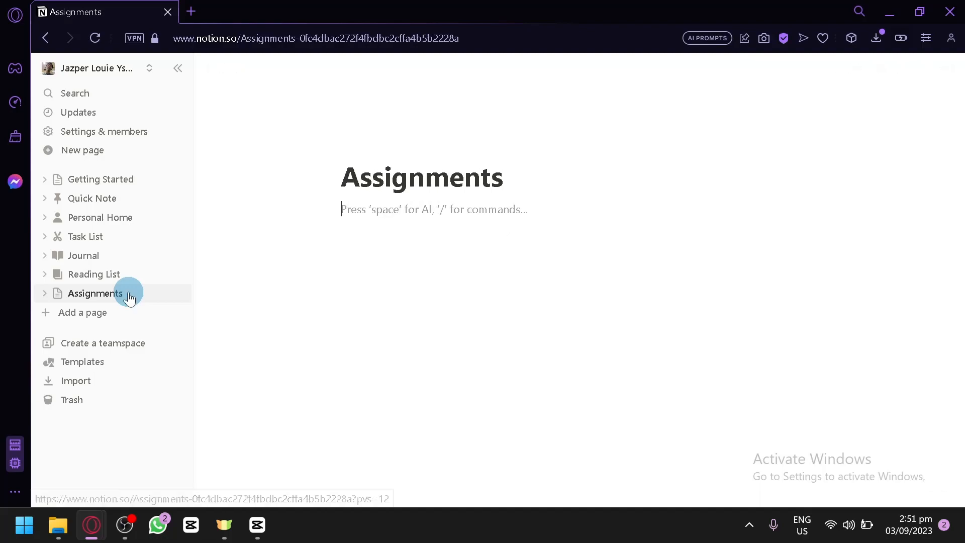
type("/")
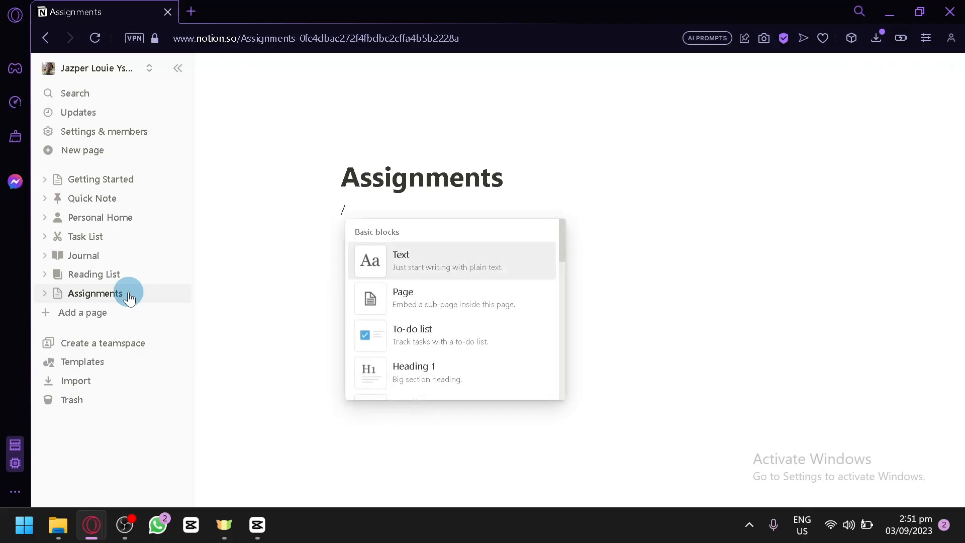
left_click(422, 329)
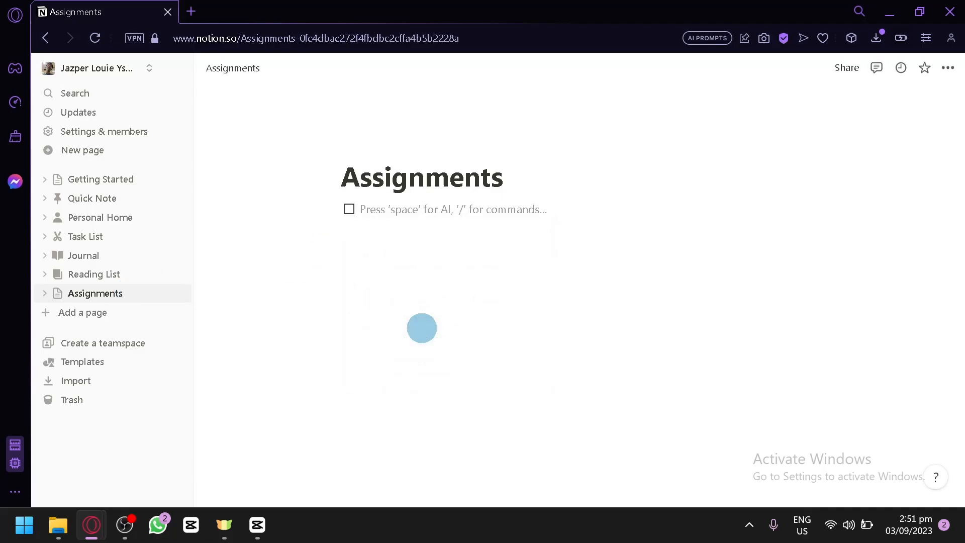
key("BackSpace")
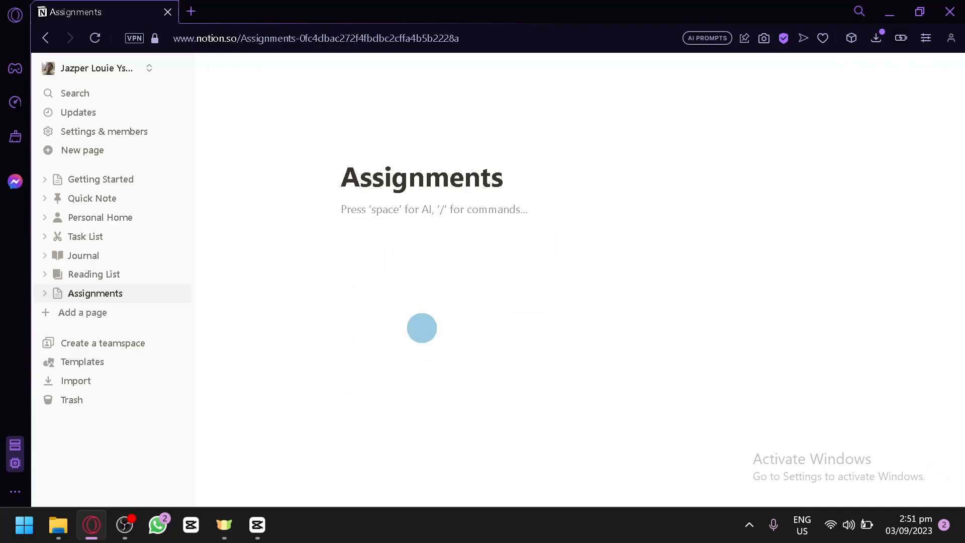
Step: Insert a toggle list block titled "Subjects to study" on the Assignments page, followed by an empty toggle
type("/")
scroll(420, 332, "down", 5)
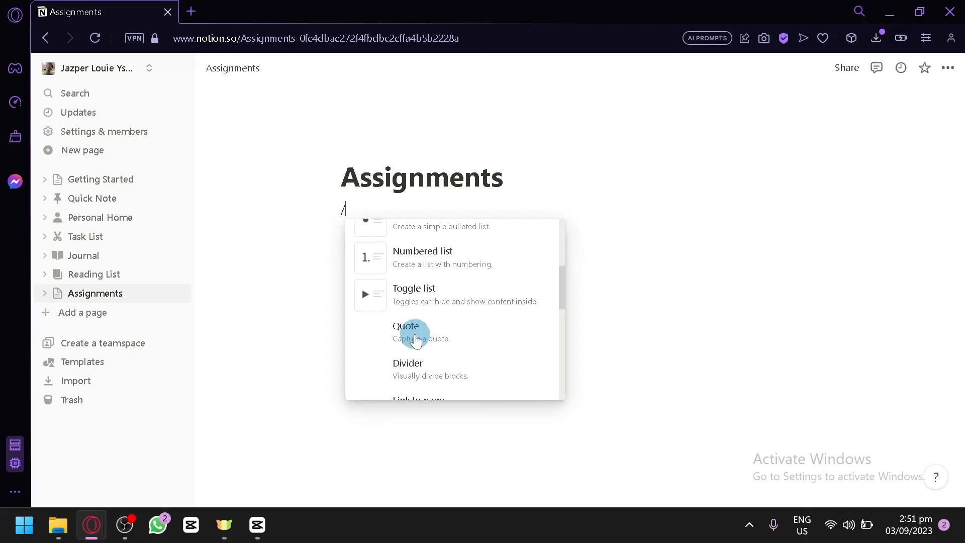
left_click(446, 284)
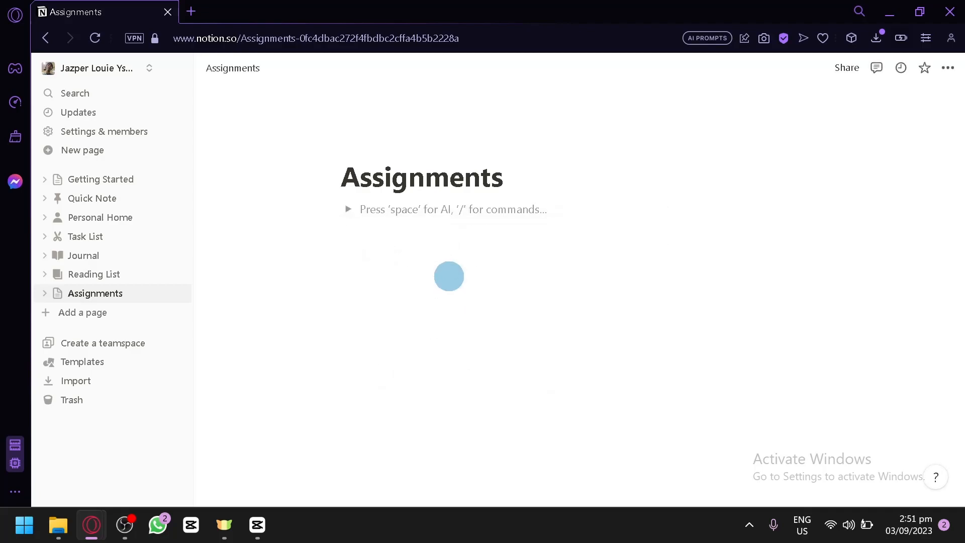
type("Subjects to study")
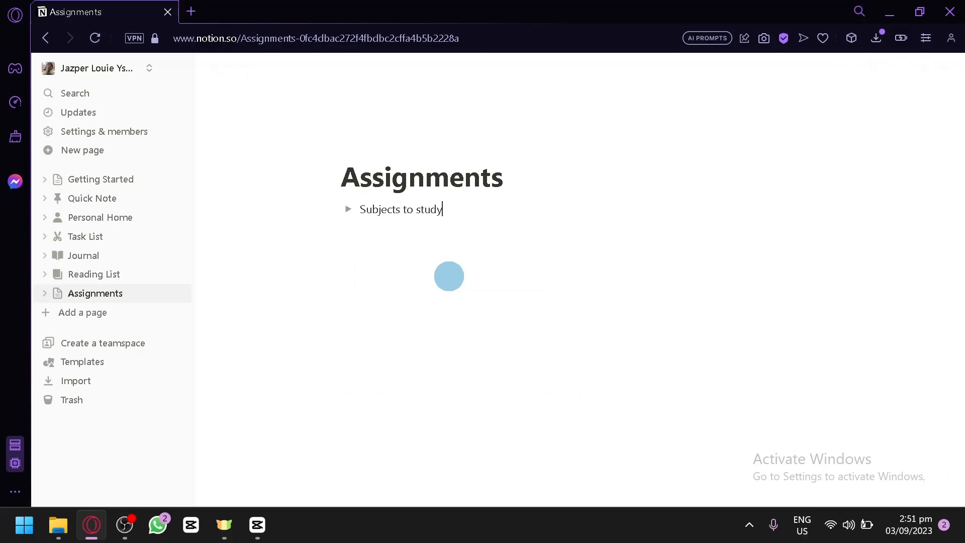
key("Return")
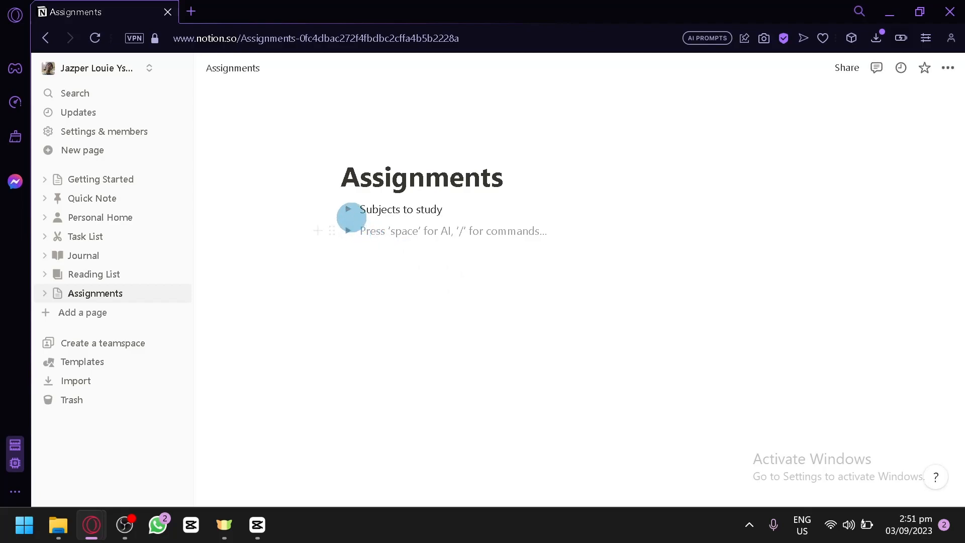
Step: Expand the "Subjects to study" toggle and add the text lines "Math" and "Science" inside it
left_click(348, 210)
left_click(390, 230)
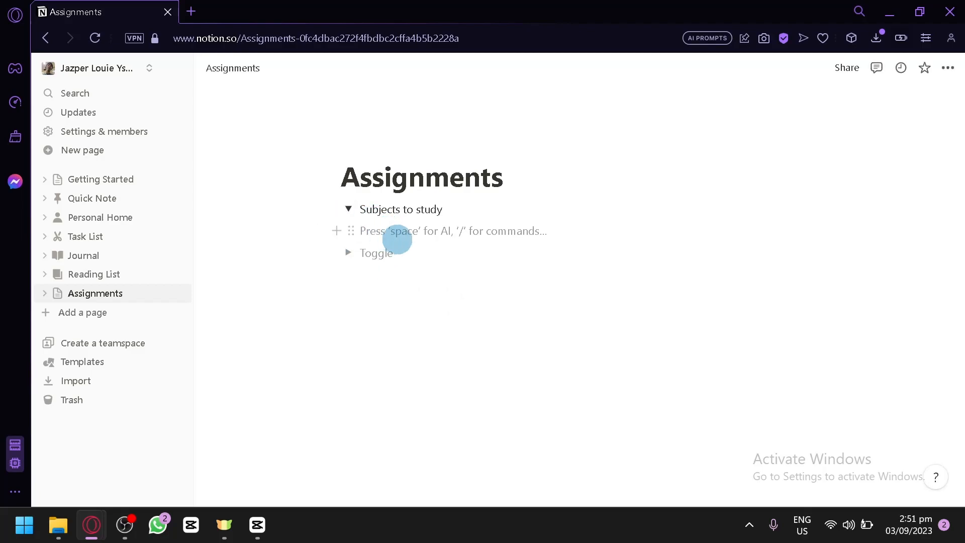
type("Math")
key("Return")
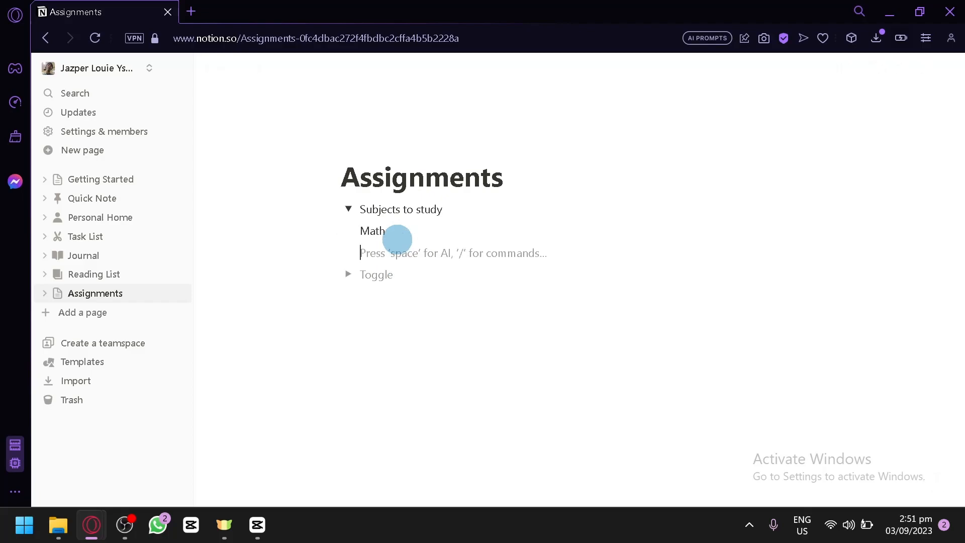
type("Science")
key("Return")
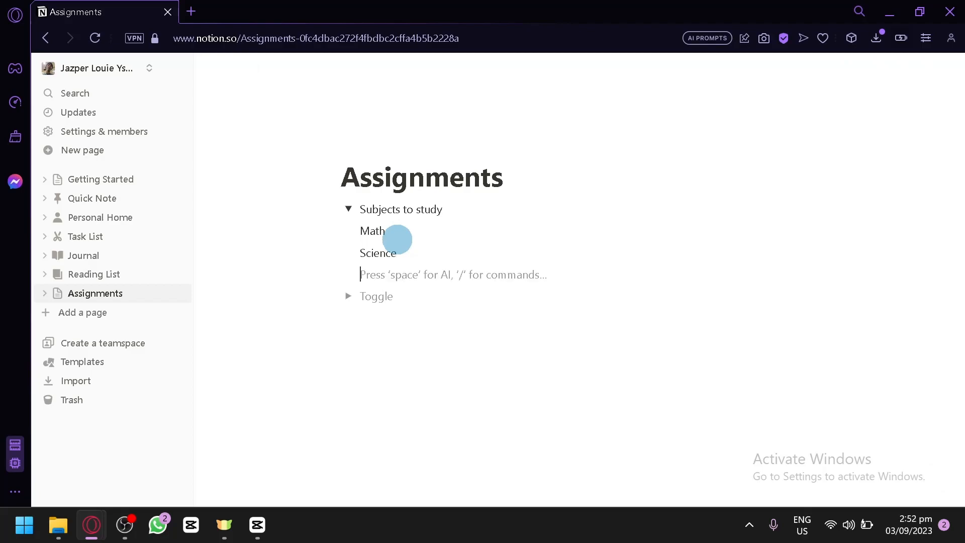
Step: Add a to-do list under "Science" with the items "NSTP" and "Computer science"
type("/")
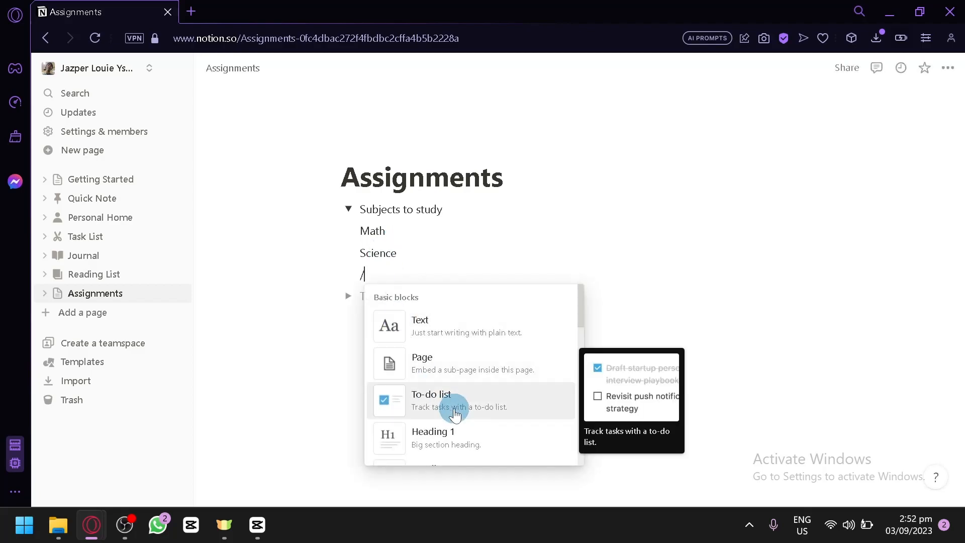
left_click(454, 408)
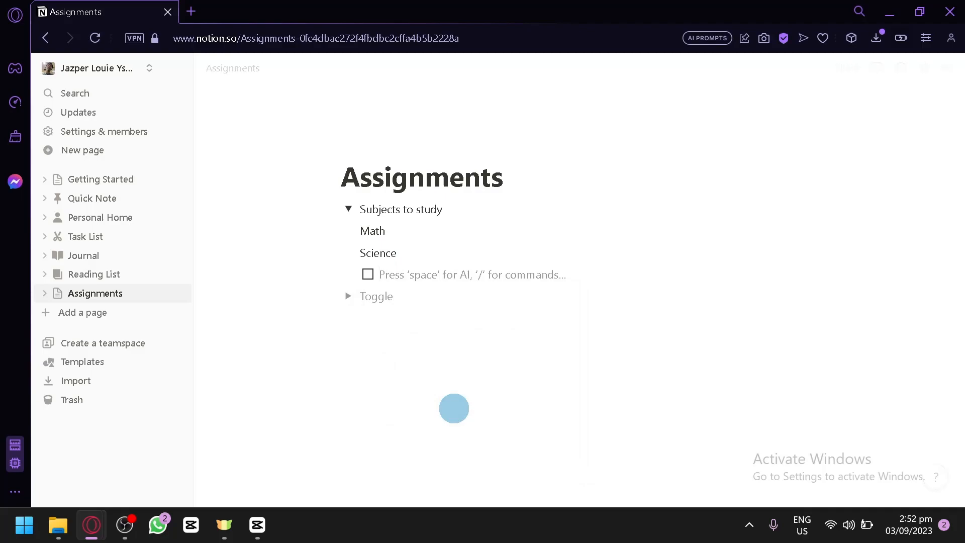
type("NSTP")
key("Return")
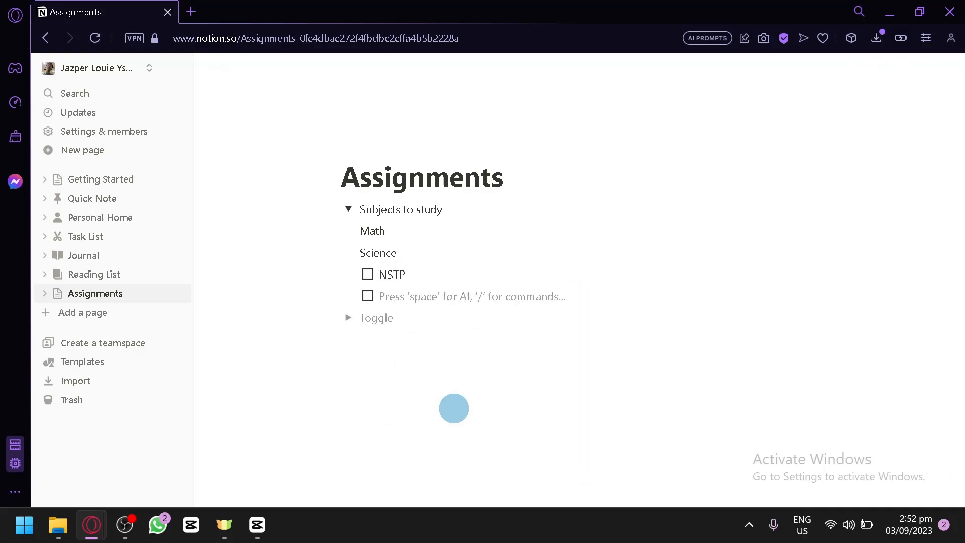
type("Computer science")
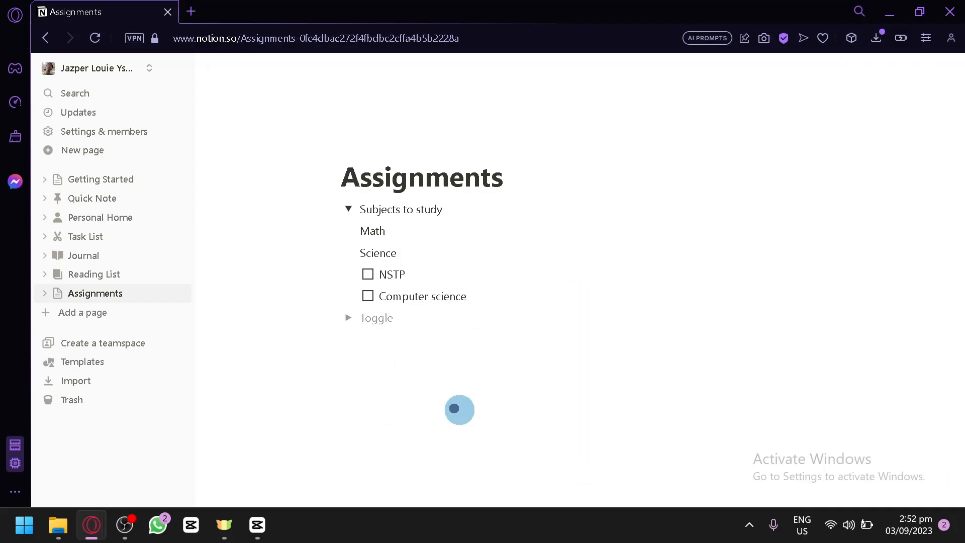
Step: Mark the "NSTP" and "Computer science" to-dos as done and collapse the "Subjects to study" toggle
left_click(347, 209)
left_click(347, 209)
left_click(367, 274)
left_click(367, 296)
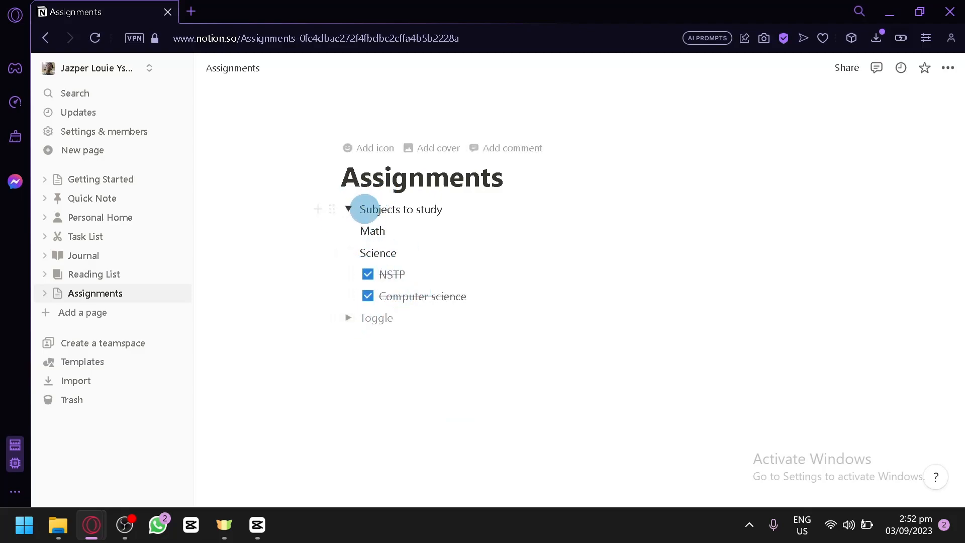
left_click(348, 209)
Step: Generate a paragraph below the toggles with Notion AI from the prompt "Explain to me what notion is about" and keep the response
left_click(480, 322)
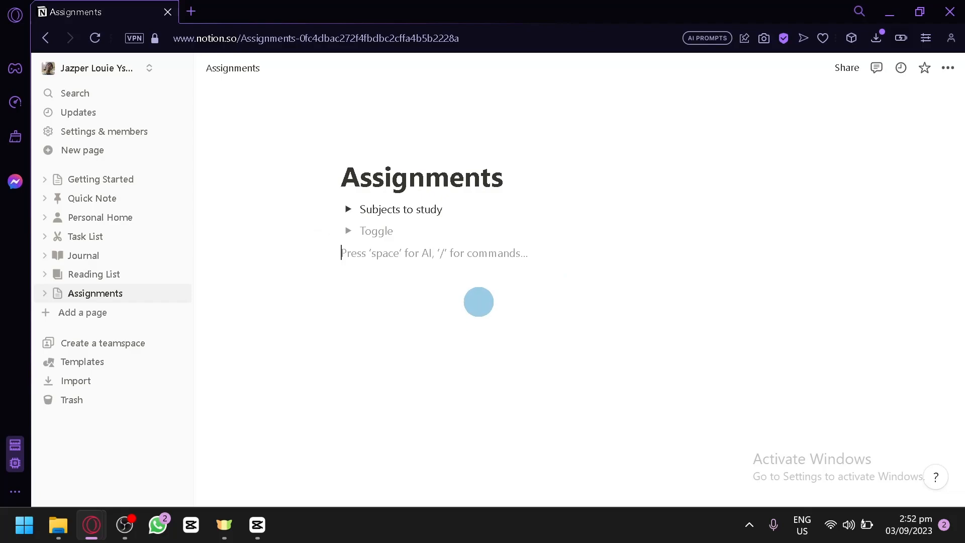
type("/")
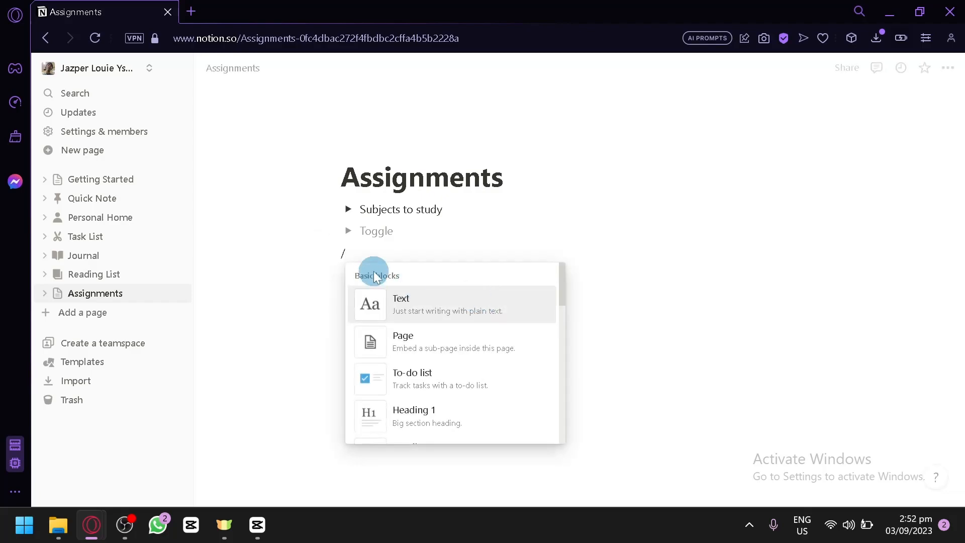
scroll(432, 359, "down", 1)
scroll(439, 372, "down", 6)
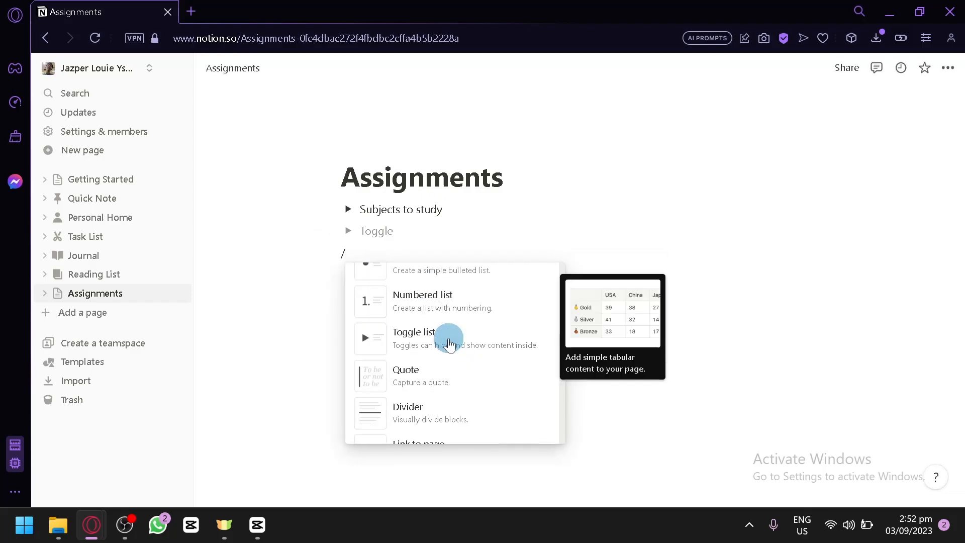
scroll(433, 358, "down", 2)
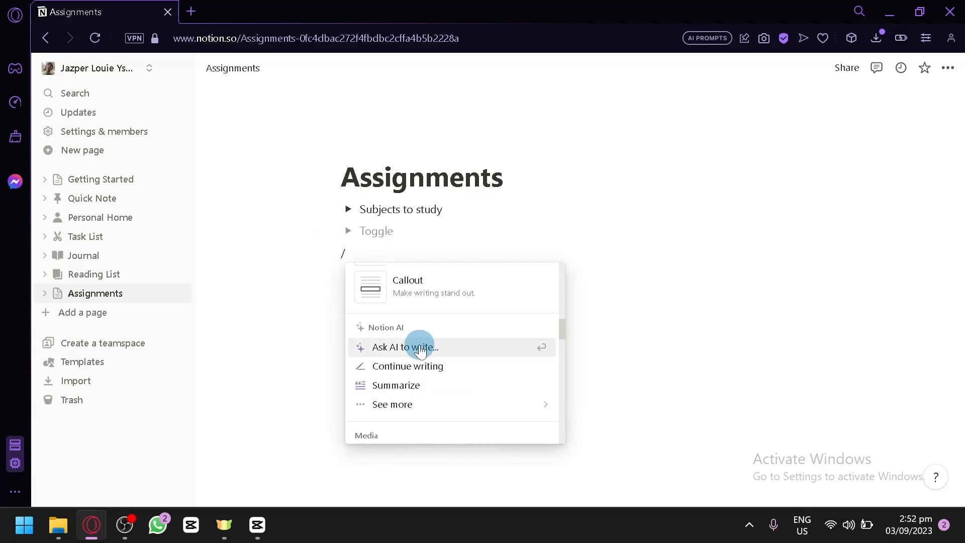
left_click(421, 348)
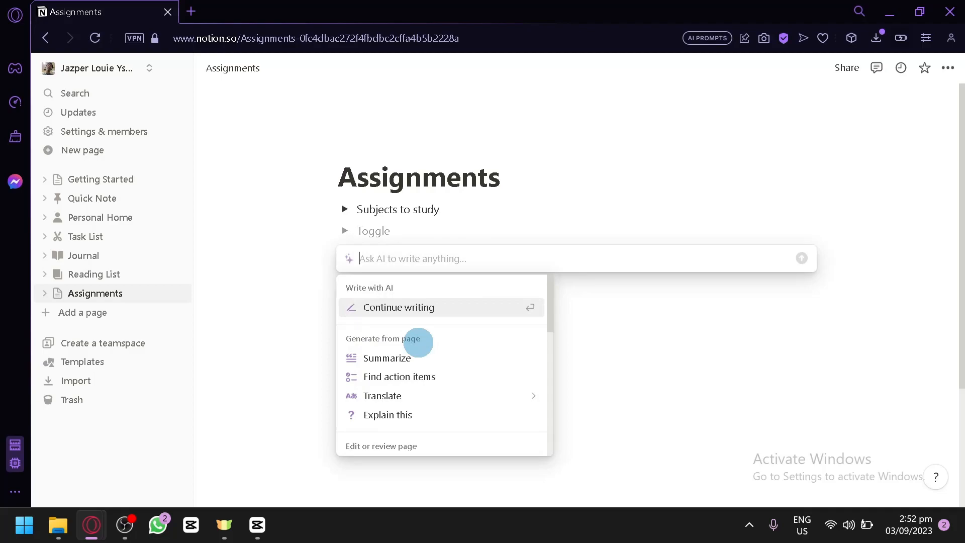
type("Ex")
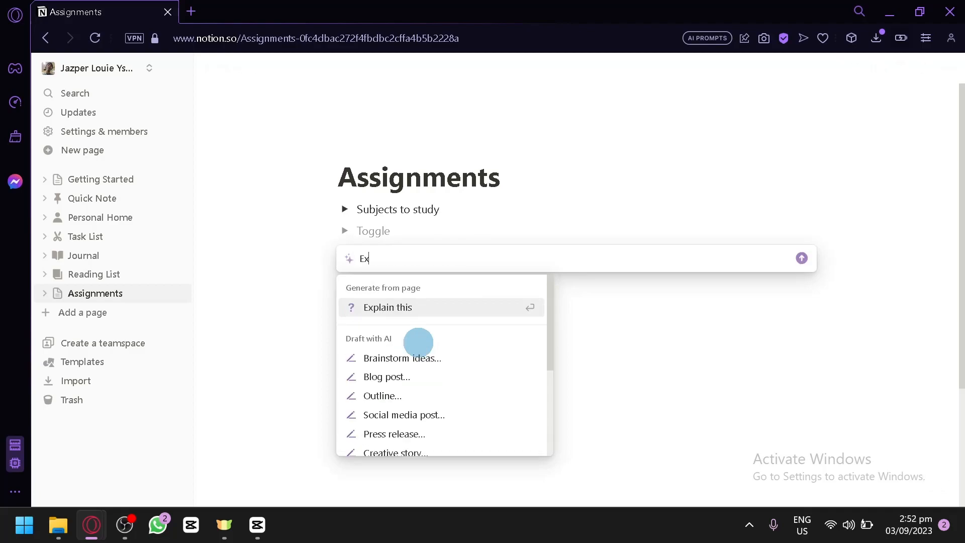
type("plain to me what notion is about")
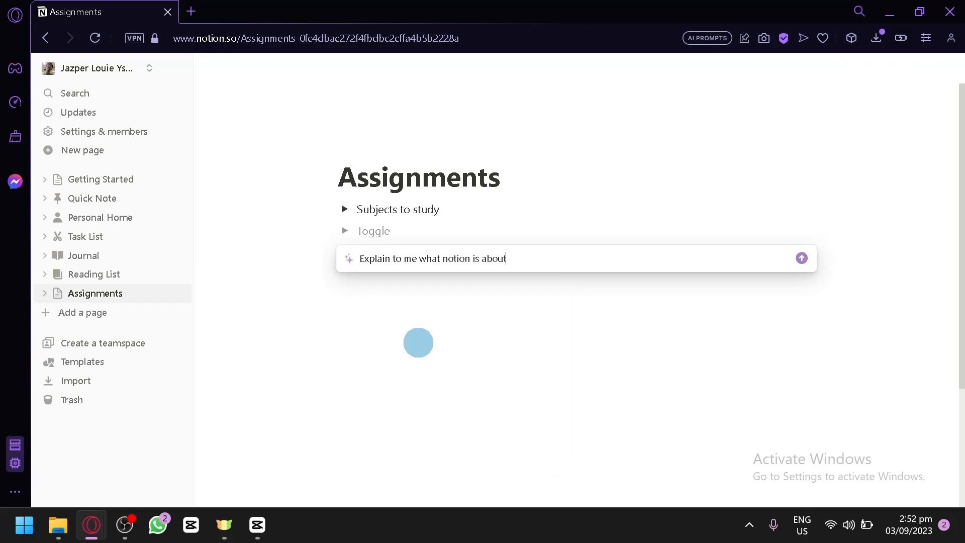
key("Return")
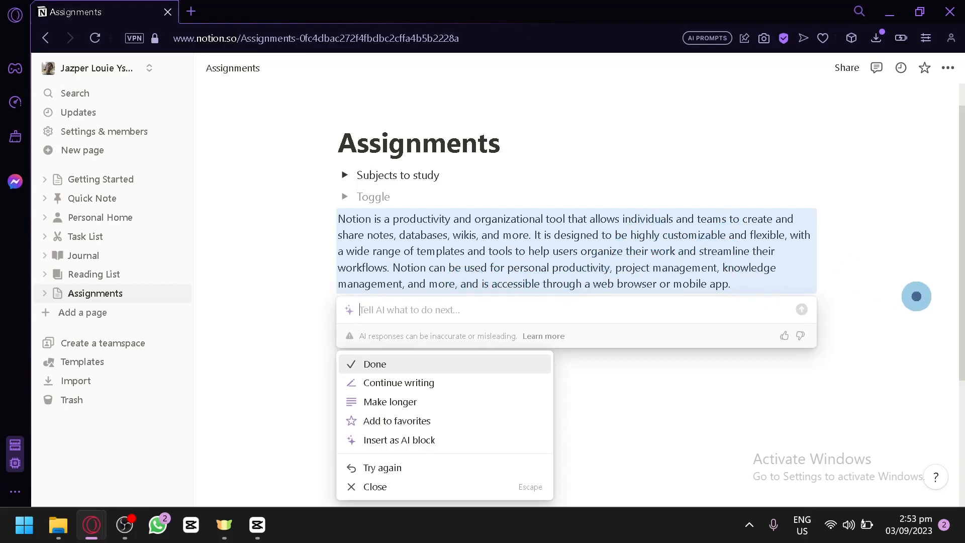
left_click(917, 296)
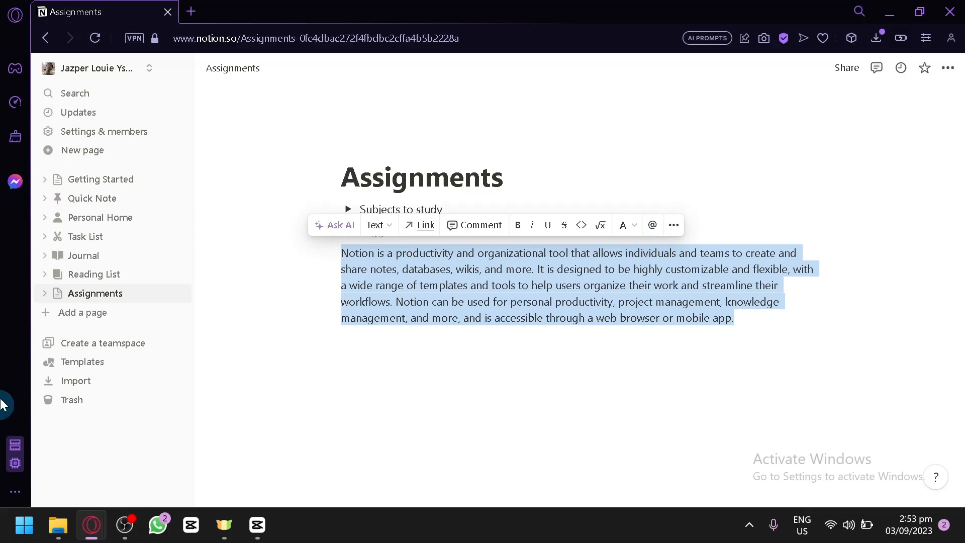
Step: Open the template gallery and look through the Work templates from the suggested ones down to the Recruiting category
left_click(113, 364)
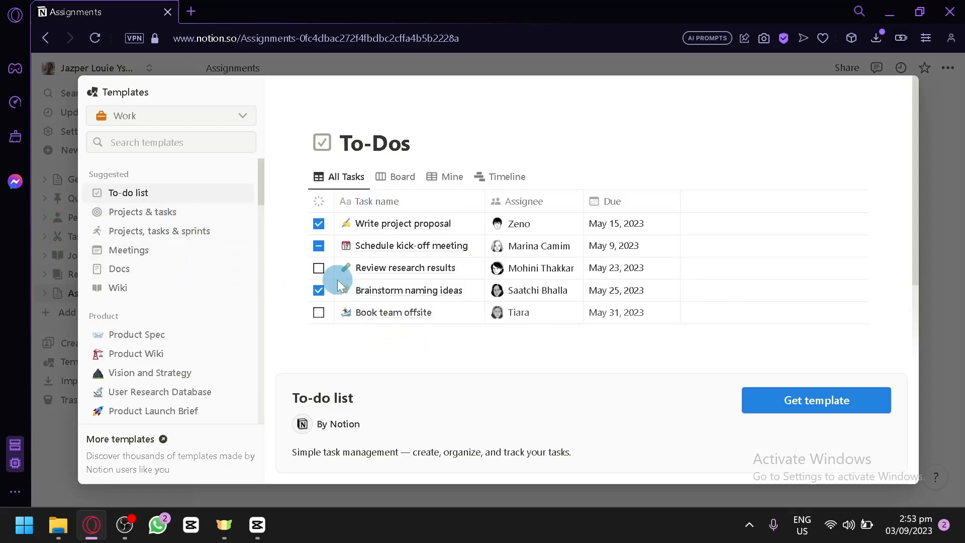
scroll(201, 242, "down", 4)
scroll(161, 249, "up", 2)
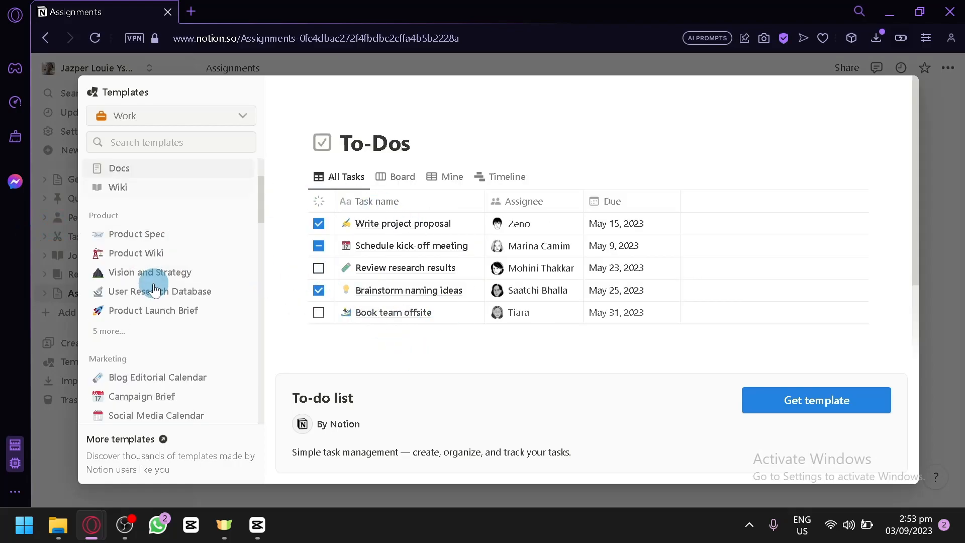
scroll(159, 291, "down", 2)
scroll(159, 291, "down", 2)
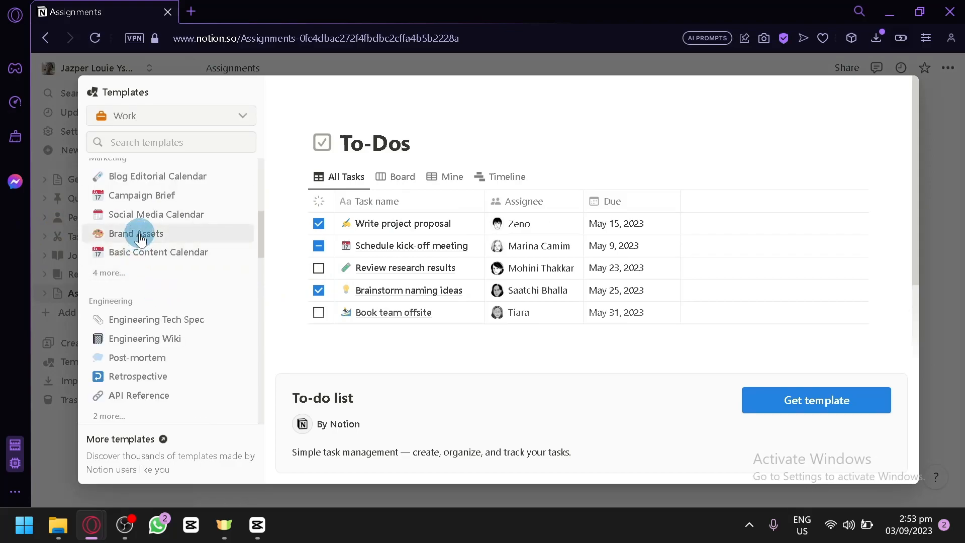
scroll(205, 306, "down", 6)
scroll(194, 294, "up", 2)
scroll(194, 293, "down", 2)
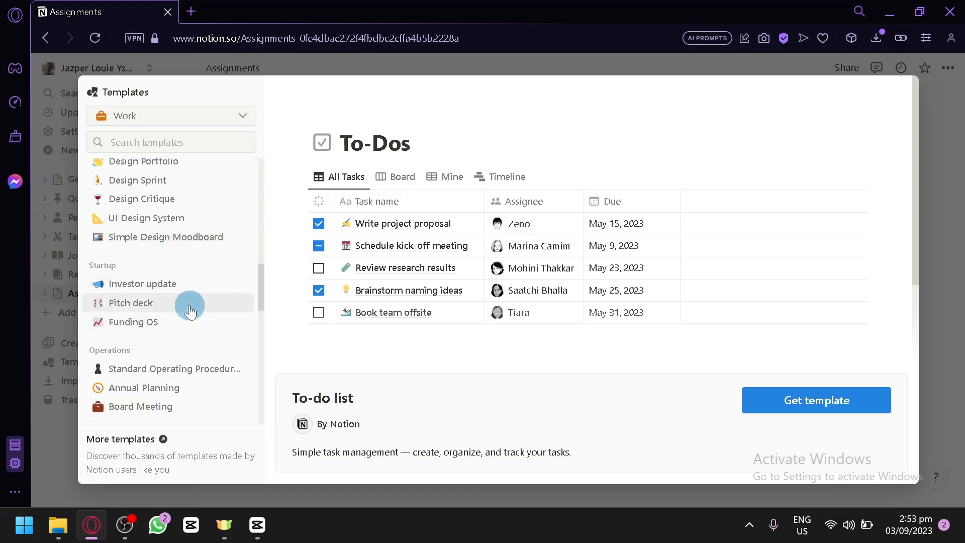
scroll(183, 334, "down", 2)
scroll(208, 384, "down", 4)
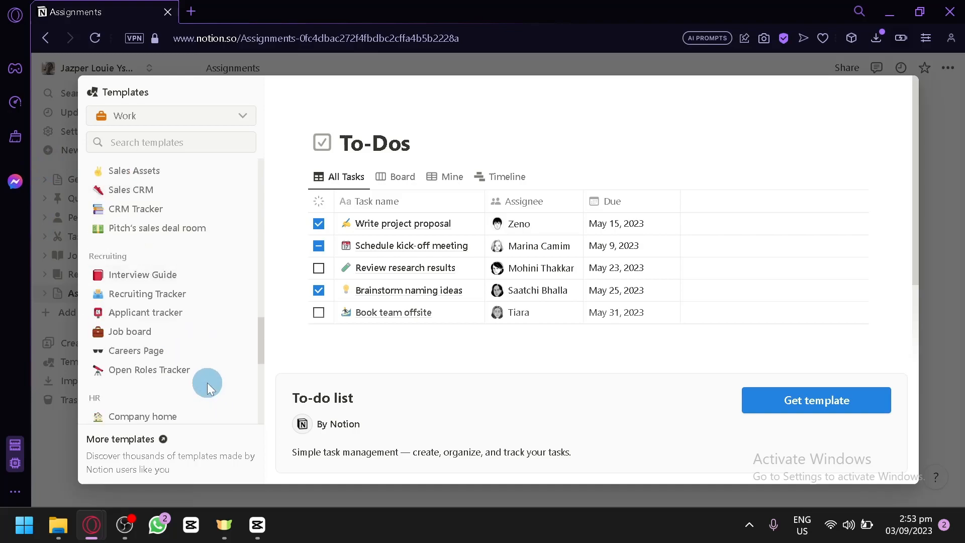
Step: Preview the Careers Page template in the Recruiting category and add it to the workspace
left_click(166, 349)
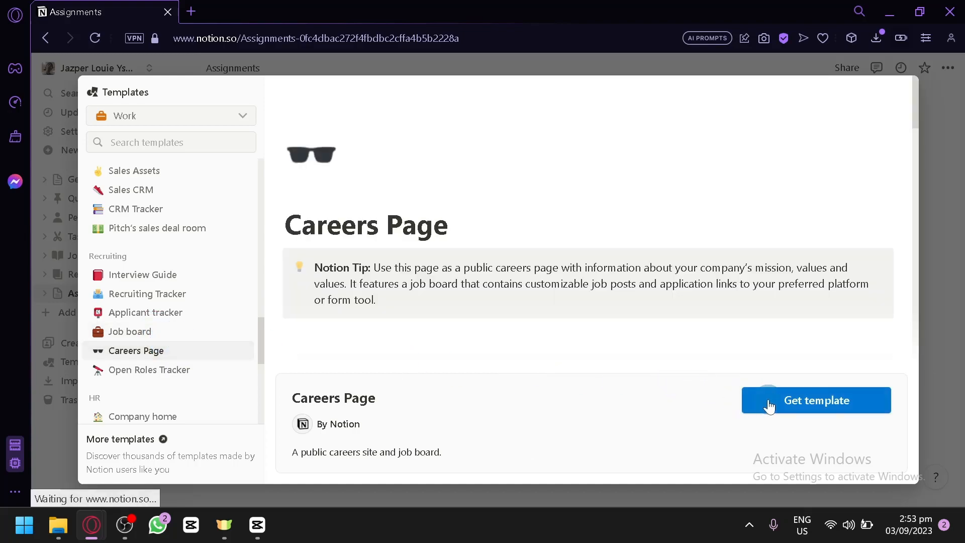
scroll(722, 226, "down", 5)
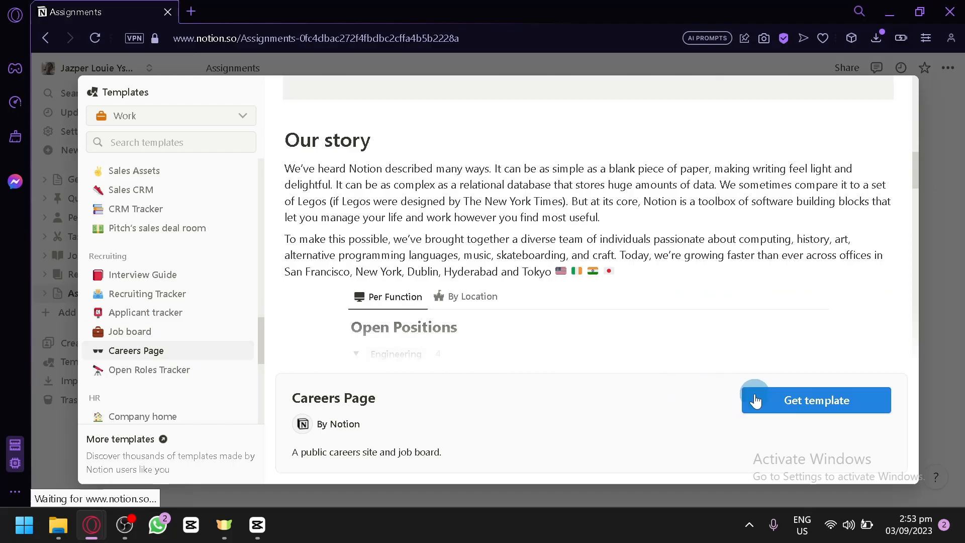
scroll(502, 247, "down", 5)
scroll(452, 246, "up", 5)
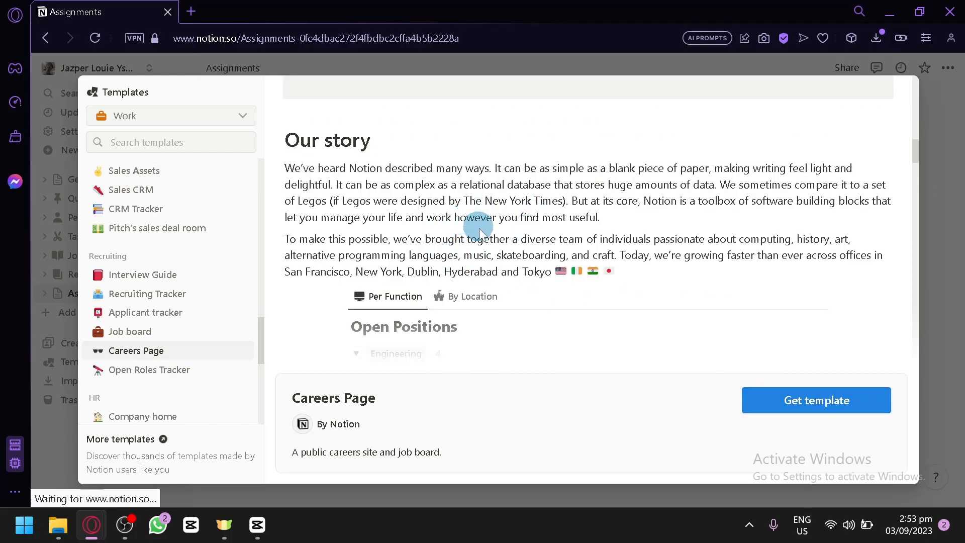
scroll(553, 261, "down", 5)
left_click(802, 399)
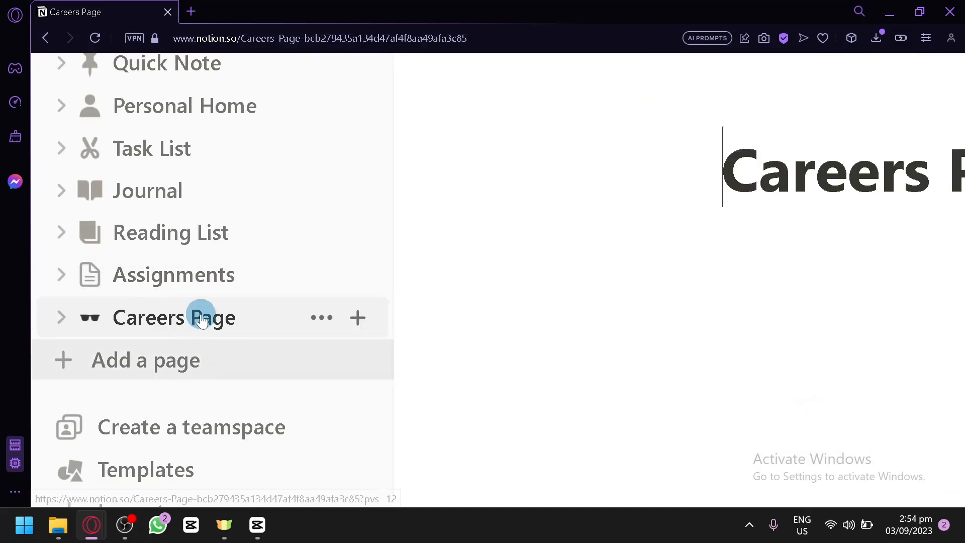
Step: Examine the new Careers Page from its introduction and open positions through to the links at its end
scroll(439, 342, "down", 8)
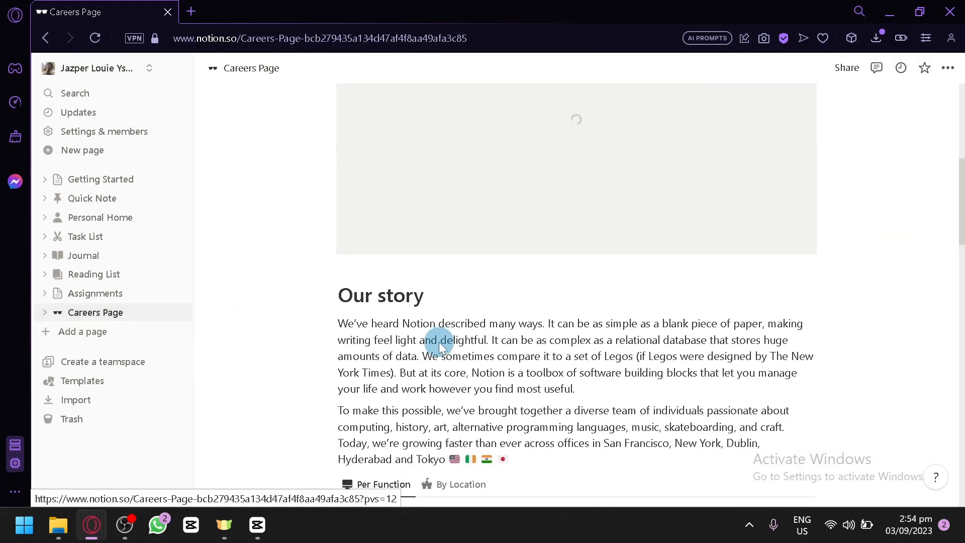
scroll(452, 327, "down", 10)
scroll(472, 255, "down", 6)
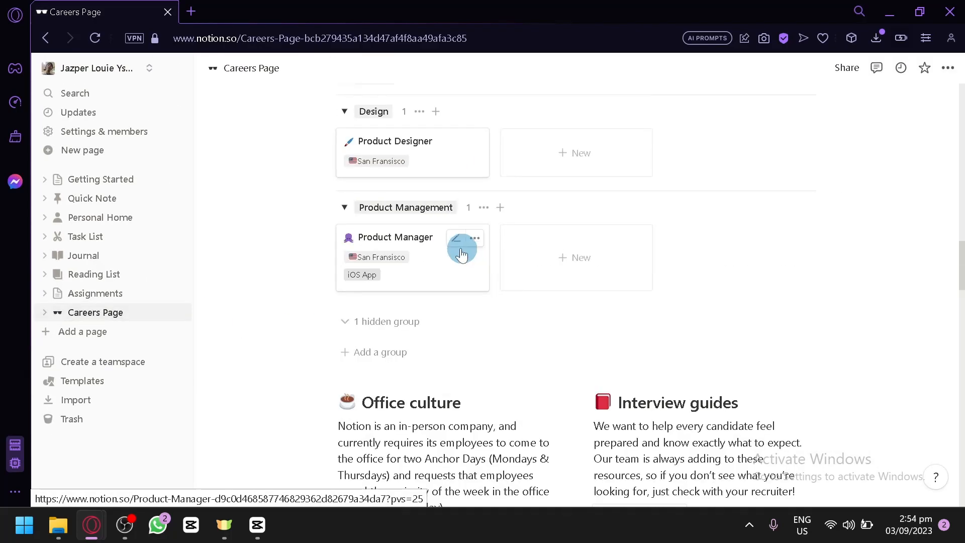
scroll(490, 274, "down", 10)
scroll(491, 273, "up", 8)
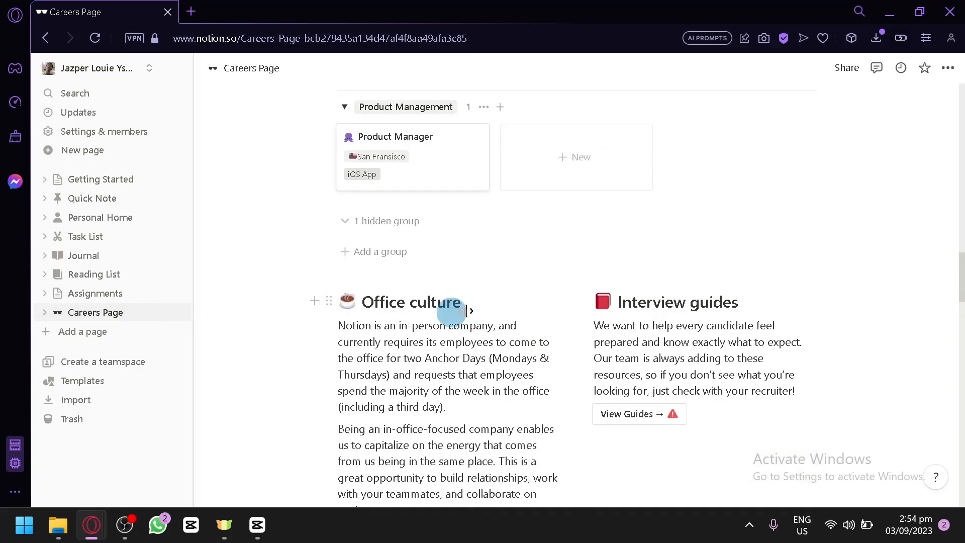
scroll(569, 319, "up", 10)
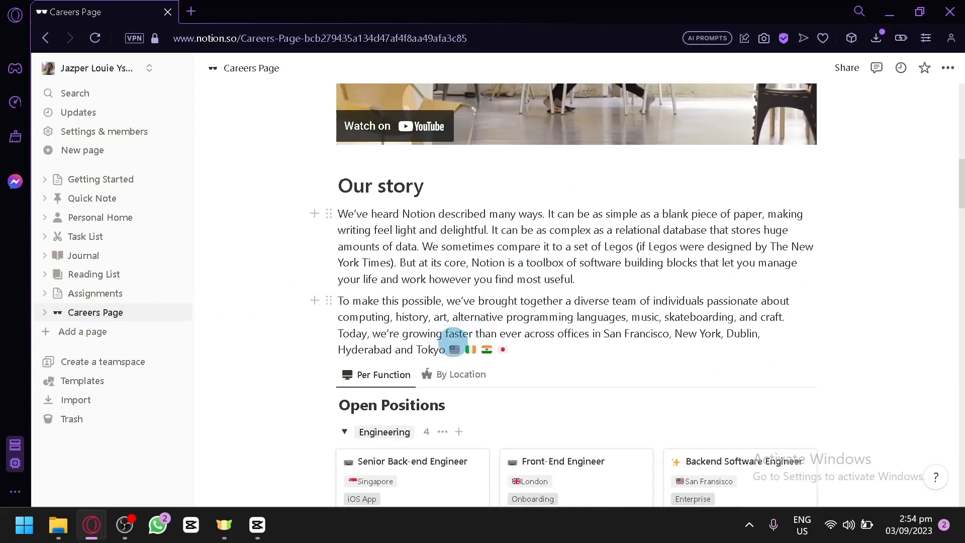
scroll(261, 308, "up", 10)
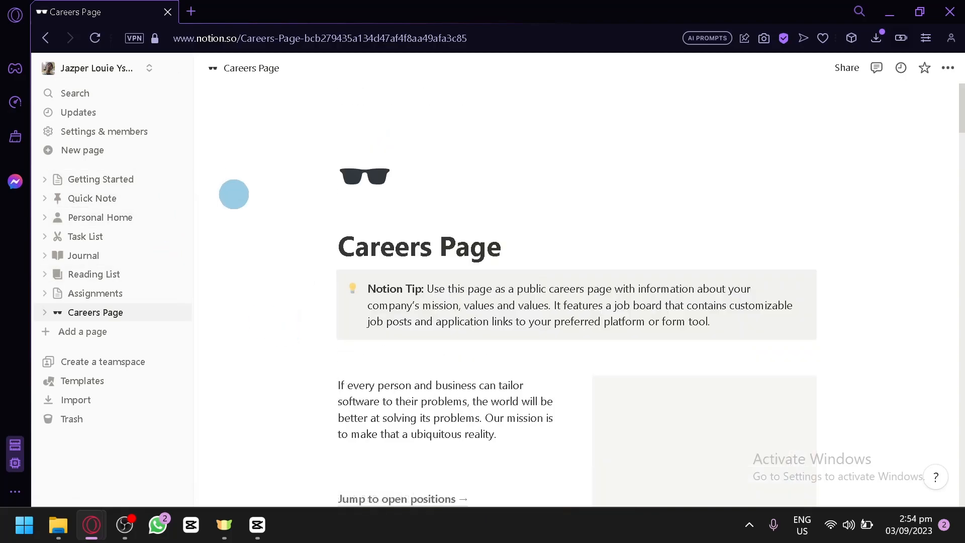
scroll(370, 279, "down", 6)
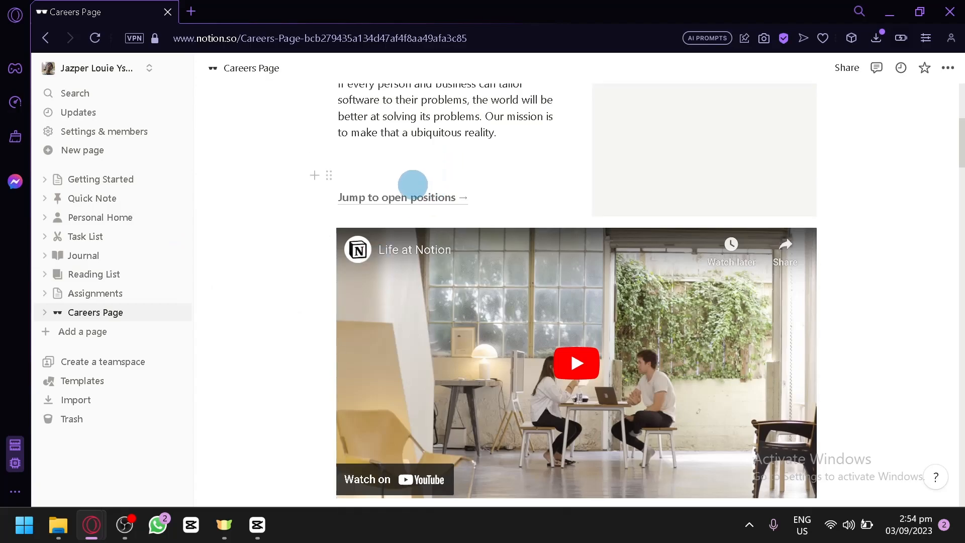
scroll(282, 157, "down", 15)
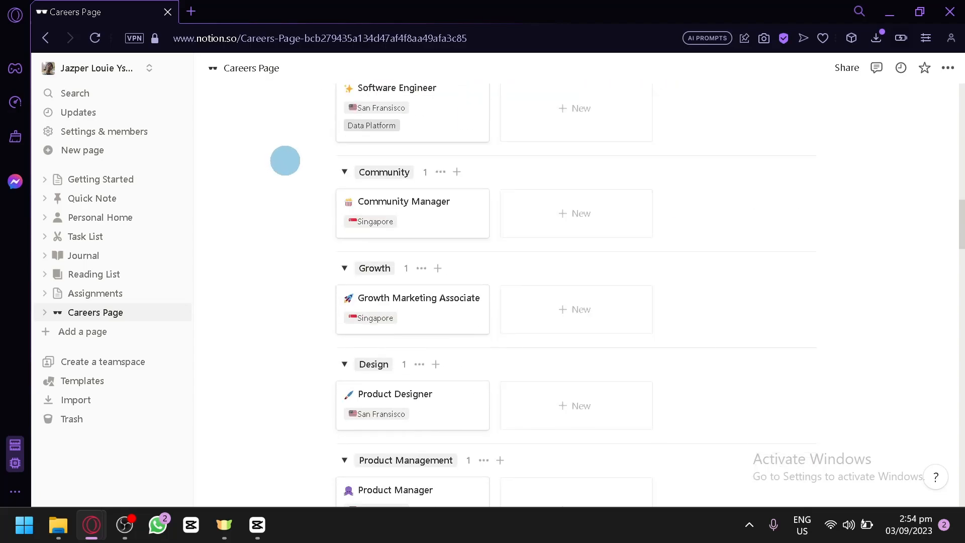
scroll(285, 161, "down", 10)
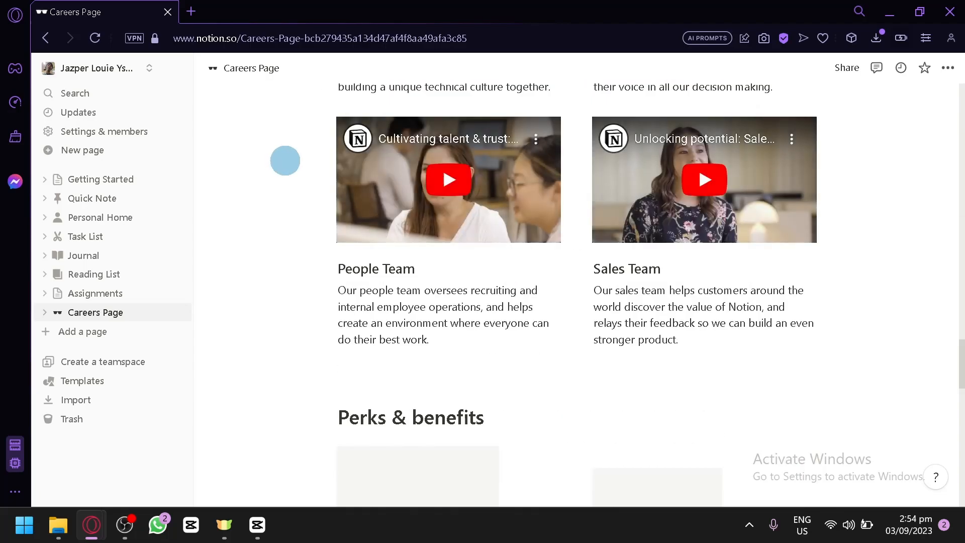
scroll(285, 160, "down", 15)
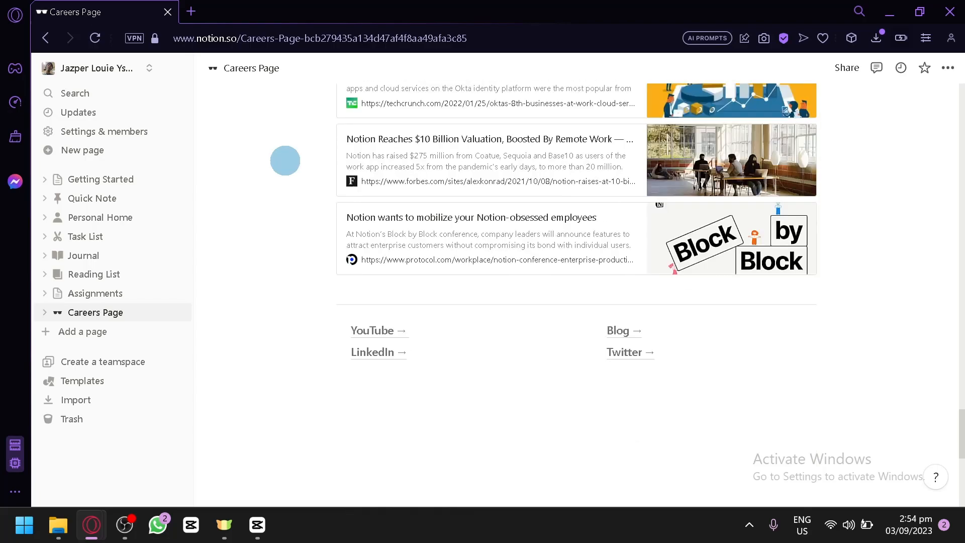